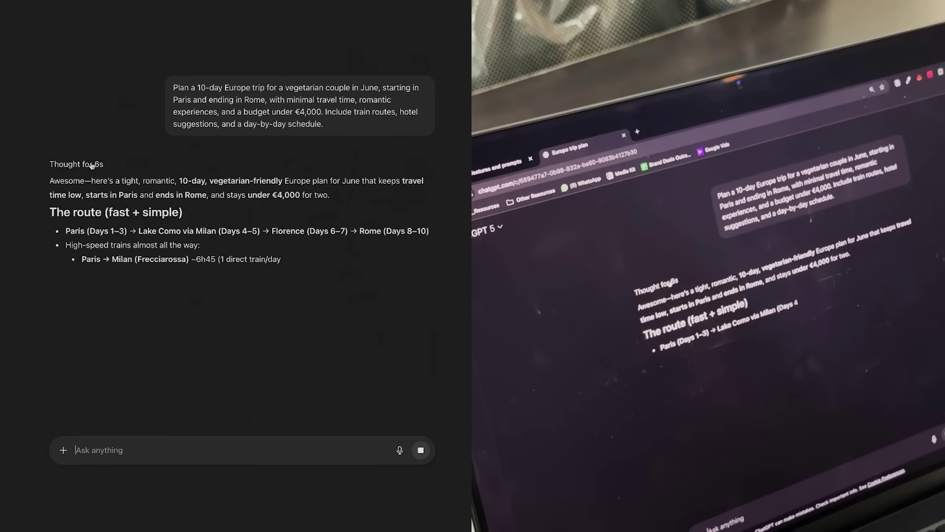
Expand the 'Thought for 6s' reasoning and read the Europe trip's route, budget, hotels and daily itinerary
click(94, 165)
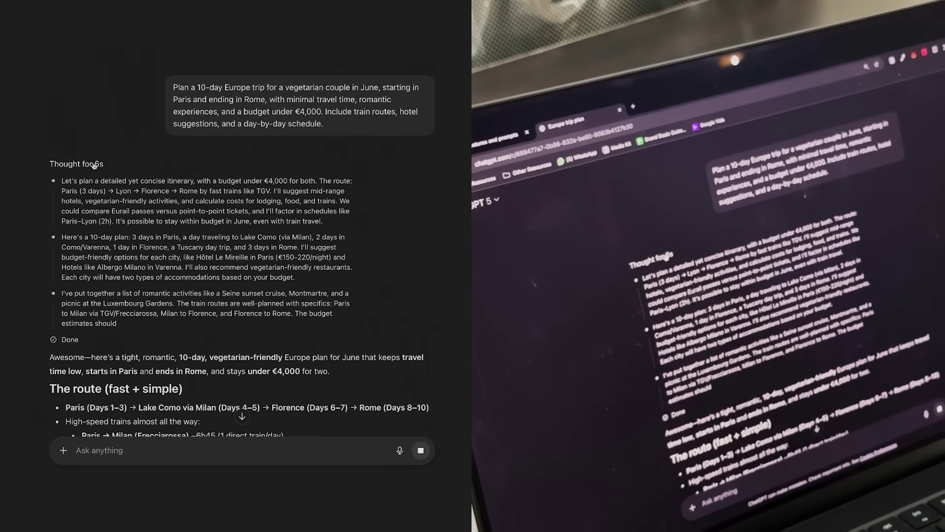
scroll(94, 164, down, 3)
scroll(236, 236, down, 10)
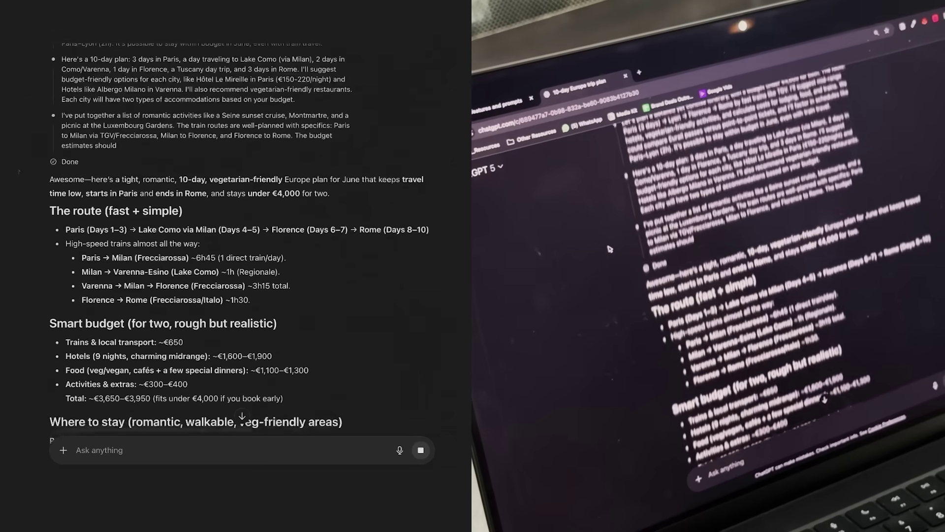
scroll(19, 171, down, 10)
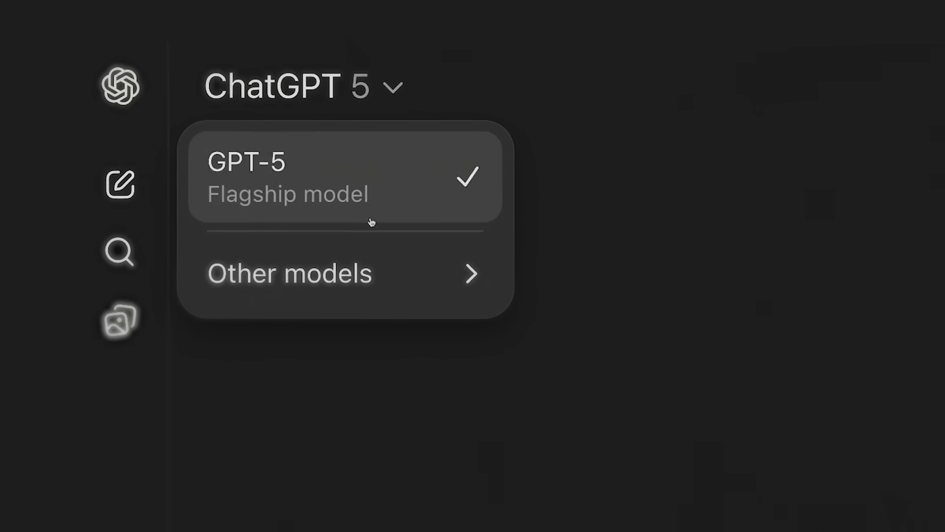
mouse_move(386, 273)
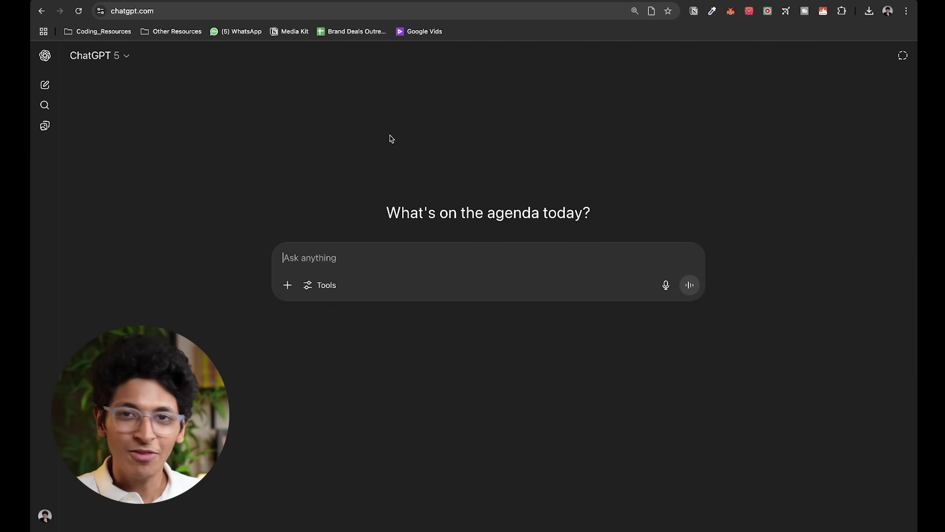
click(123, 58)
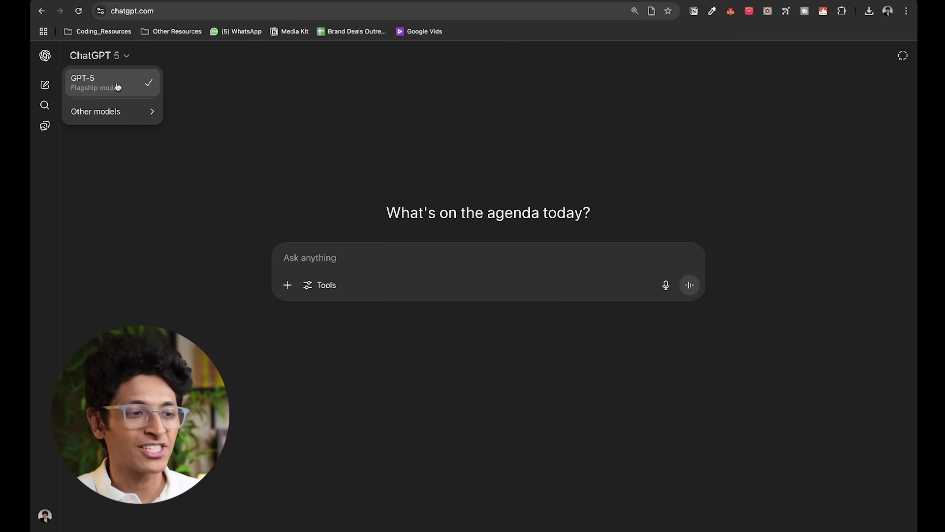
mouse_move(128, 111)
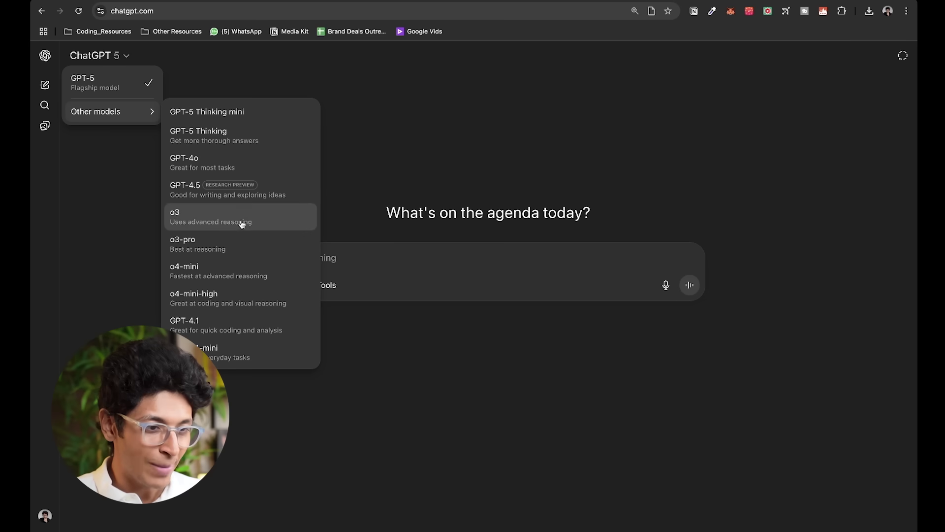
click(394, 119)
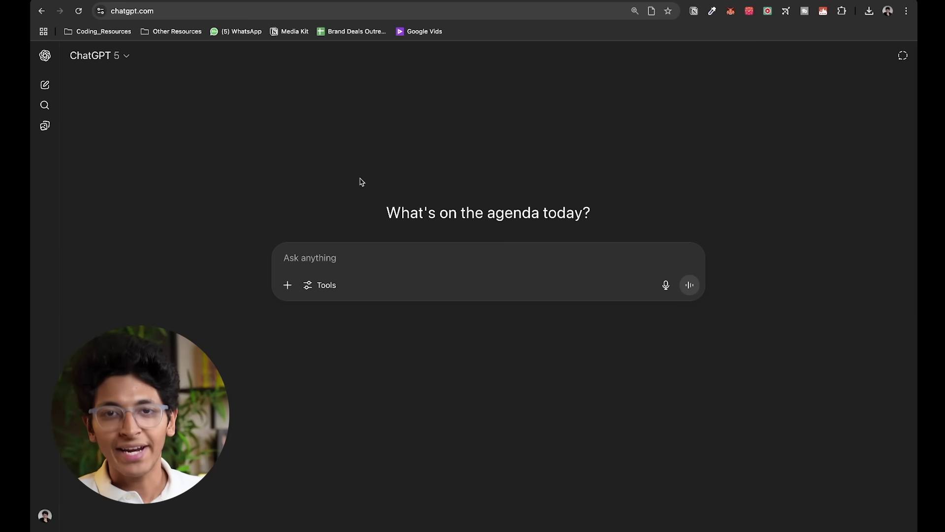
Send the 400-word Shah Rukh Khan–style love-letter prompt and read the Hindi/Urdu-flavoured reply
text(Write a 400-word love letter in the style of Shah Rukh Khan’s most dramatic film dialogues, blending English with a few Hindi/Urdu words, full of metaphors about stars, destiny, and eternal love.)
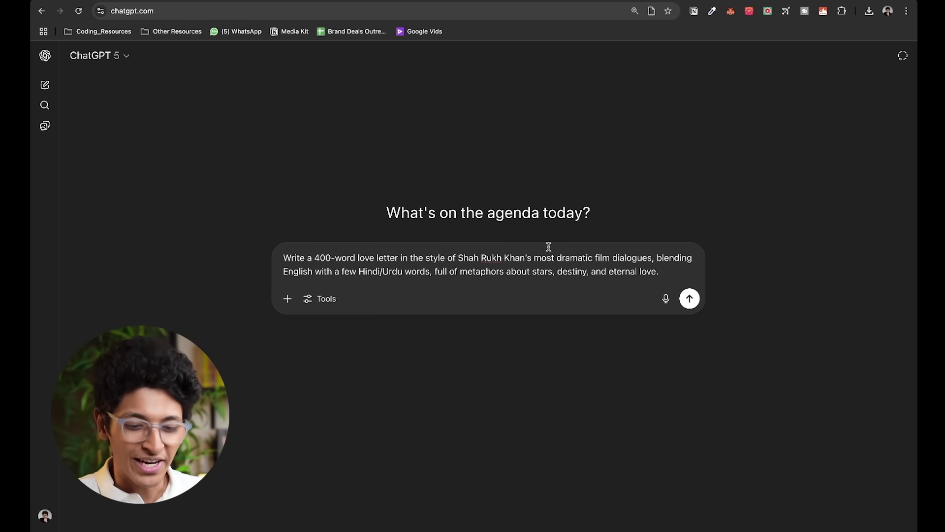
key(Return)
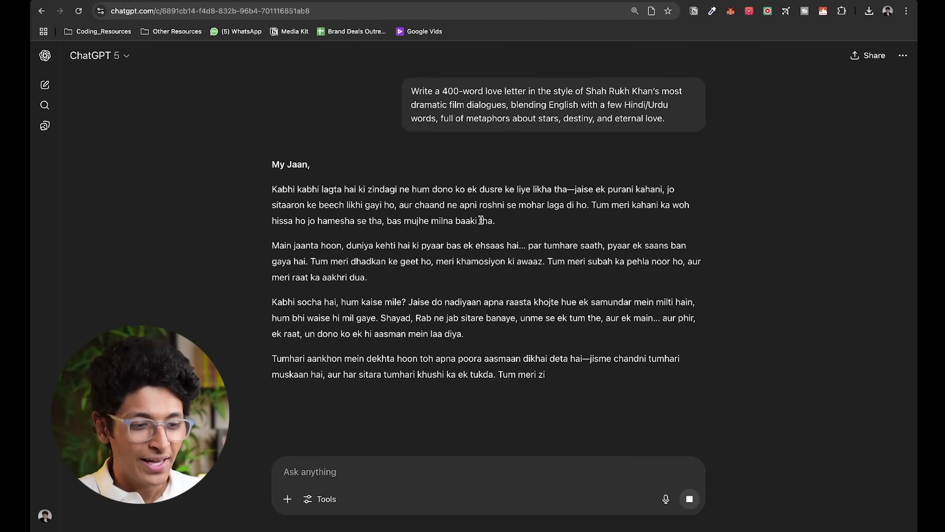
scroll(483, 236, down, 2)
scroll(483, 235, down, 2)
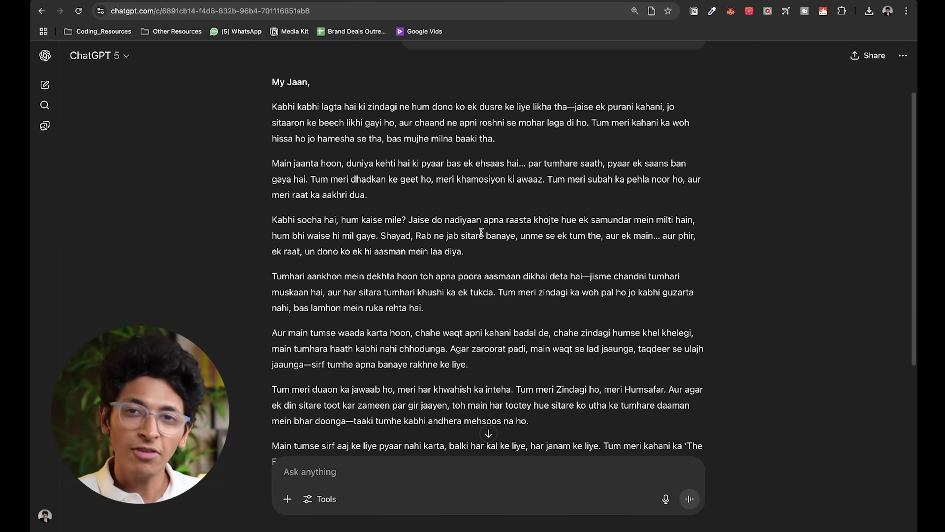
scroll(481, 231, down, 3)
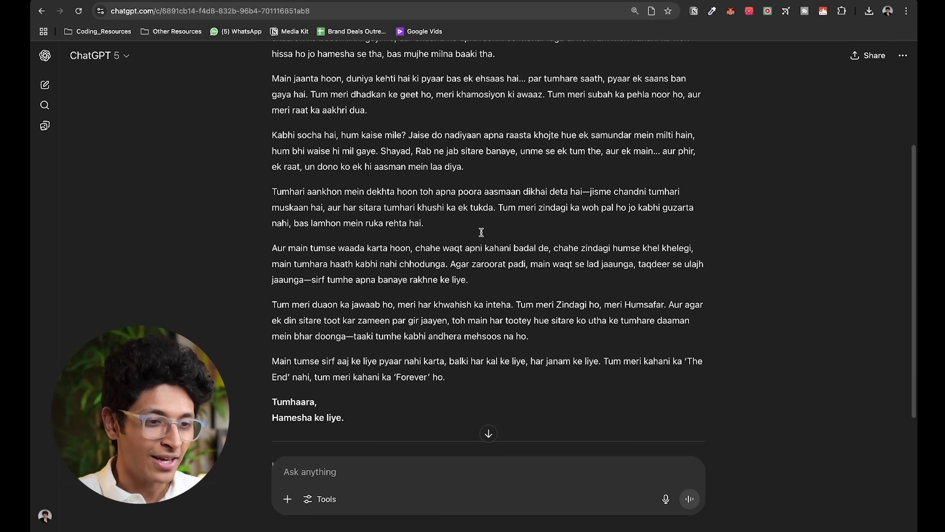
scroll(481, 232, up, 1)
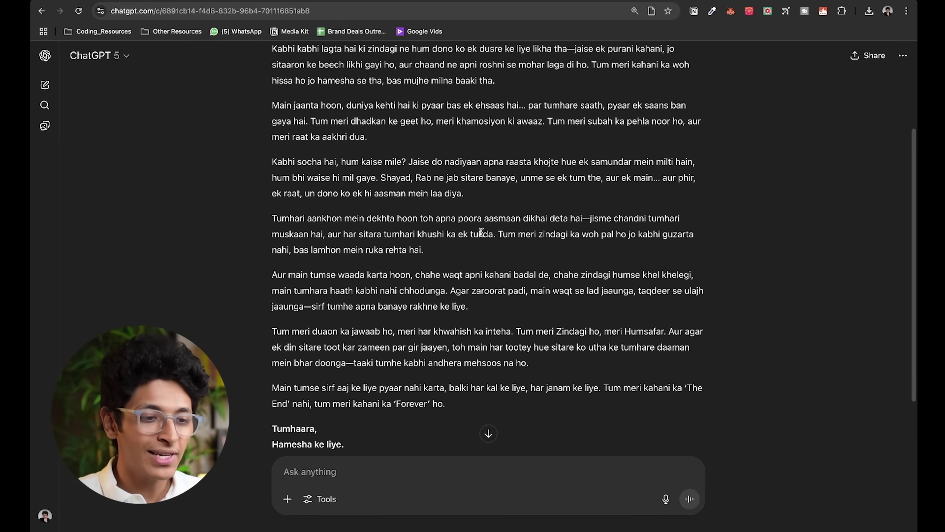
scroll(520, 249, up, 3)
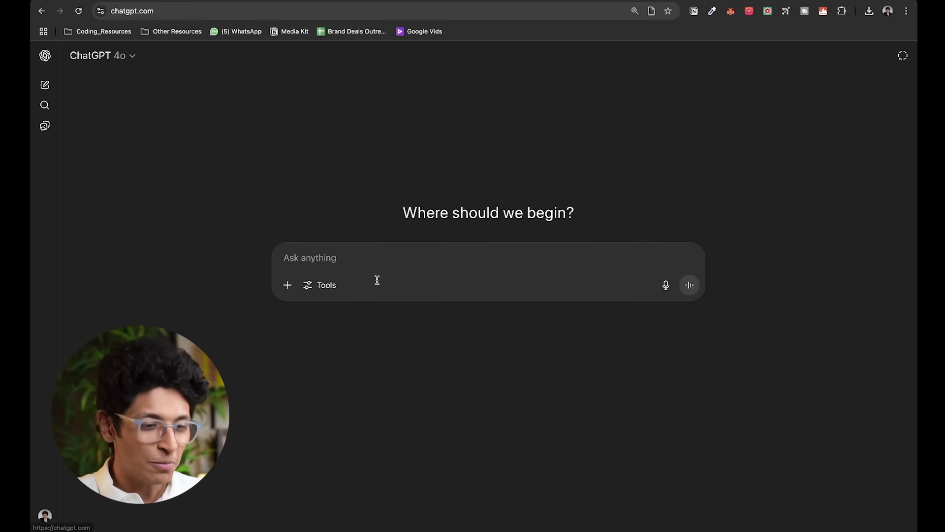
Send the Naval Ravikant–style AI-leverage LinkedIn prompt, read the post, and start a new chat
text(Write a motivational LinkedIn post as if Naval Ravikant were advising a 22-year-old entrepreneur on how to use AI tools to build leverage in their career, blending philosophy with practical tips.)
key(Return)
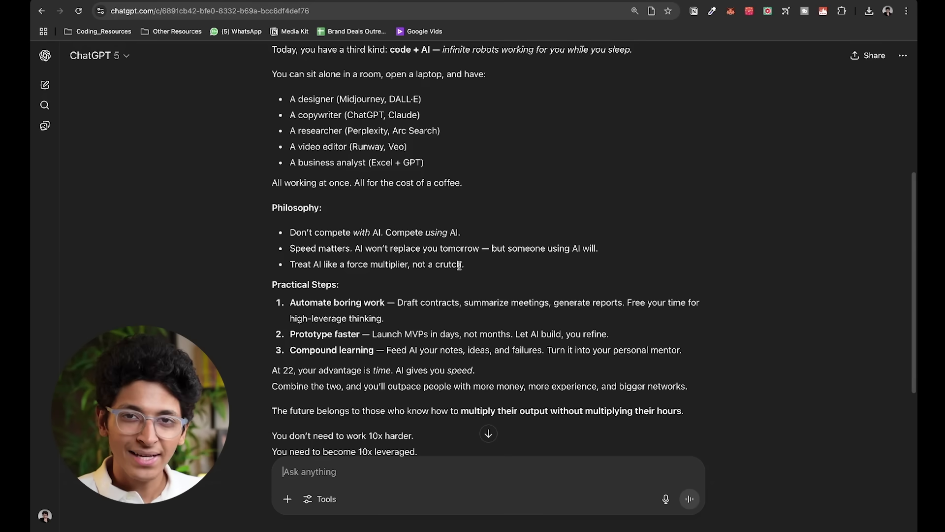
scroll(459, 266, up, 5)
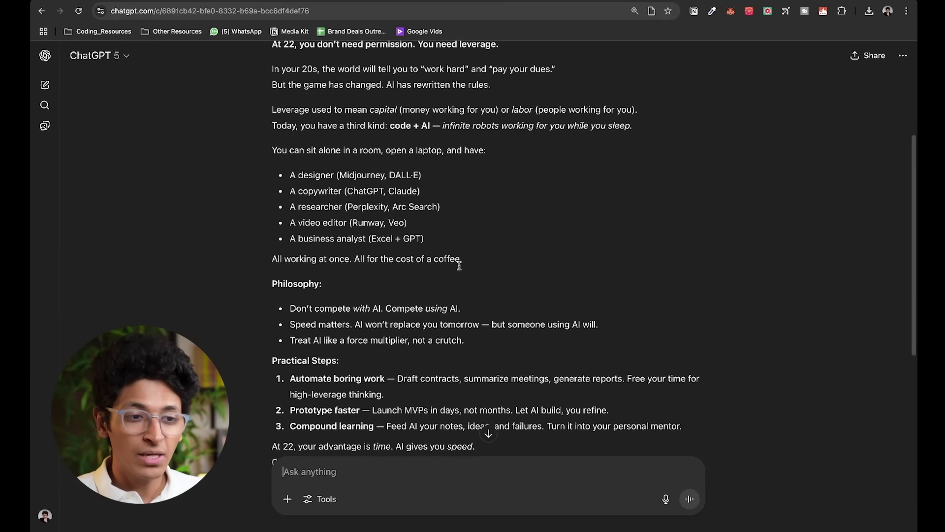
scroll(461, 268, up, 2)
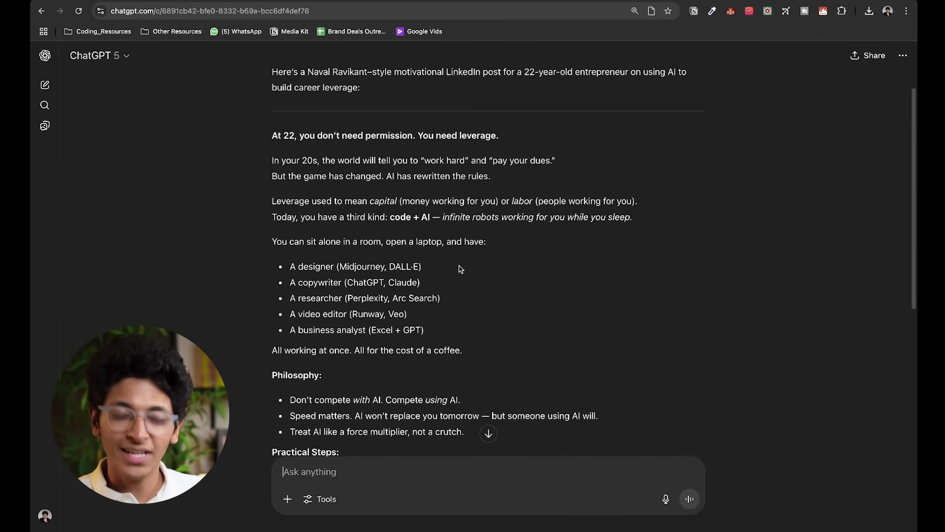
key(super+shift+o)
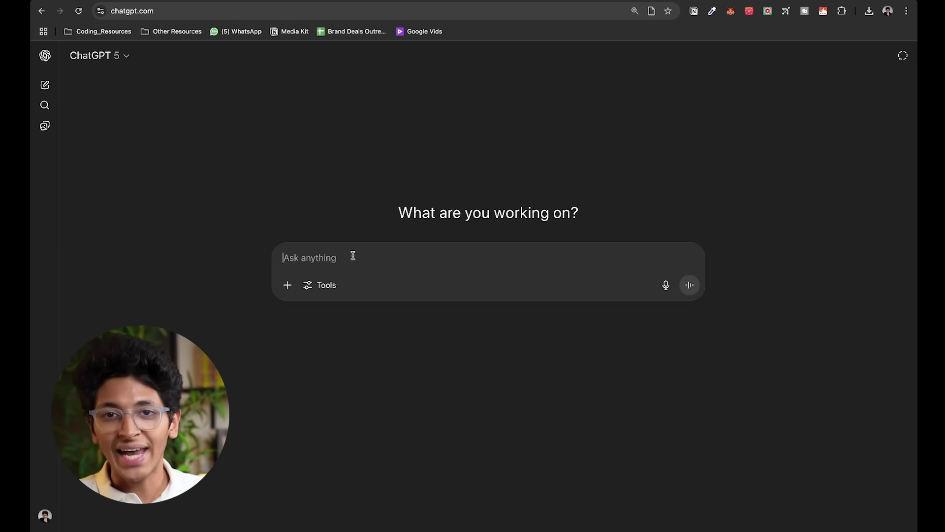
Send the PDF-summarizer subscription app analysis prompt and expand its reasoning
text(I’m starting a subscription-based app that uses AI to summarize academic papers for students. Provide a SWOT analysis, target customer profile, competitive landscape, and monetization plan.)
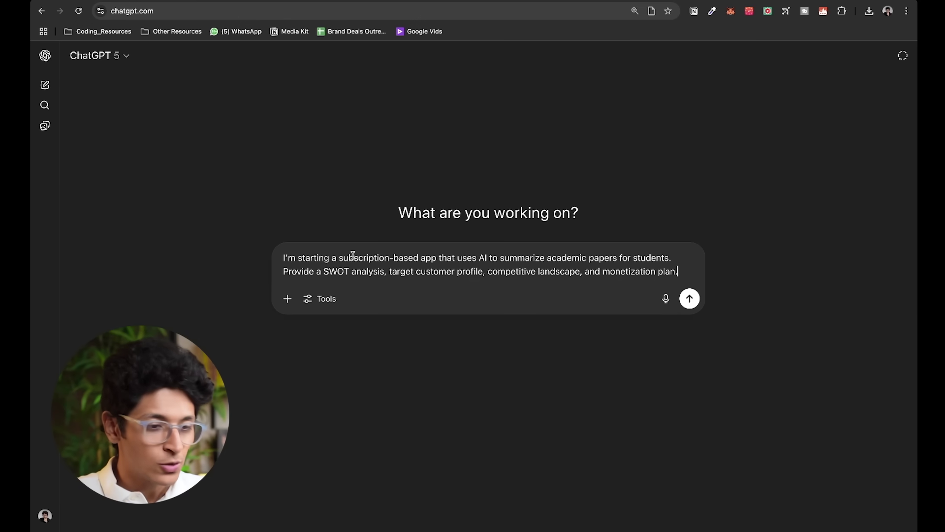
key(Return)
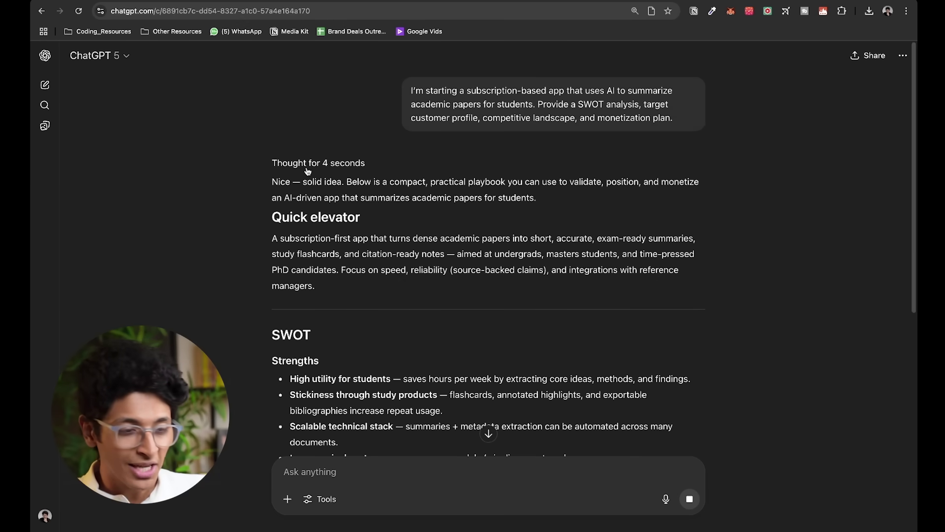
click(298, 163)
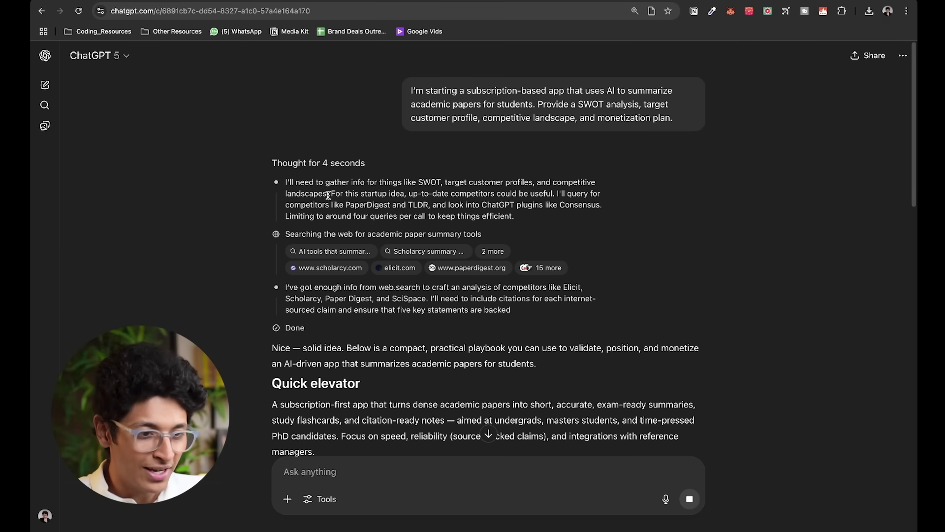
Review the generated SWOT, competitor and monetization analysis for the paper-summarizer app
scroll(423, 216, down, 6)
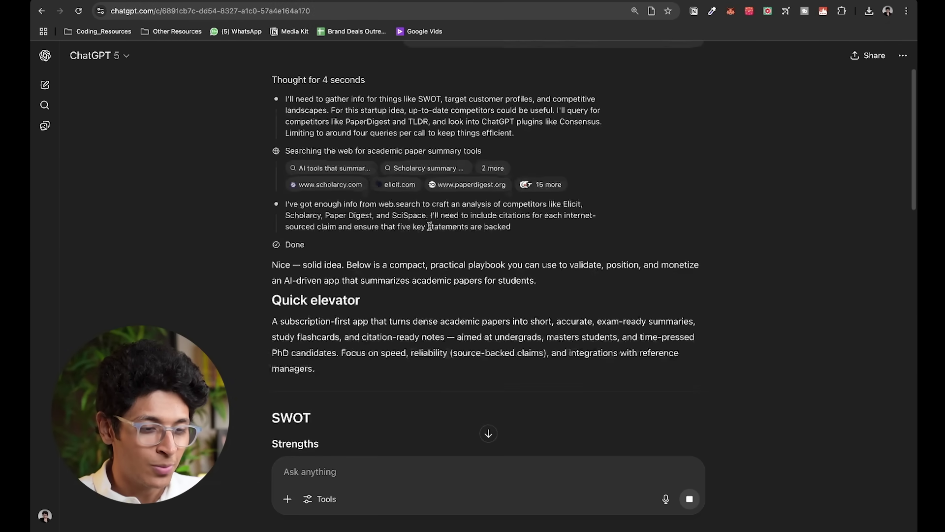
scroll(429, 229, down, 5)
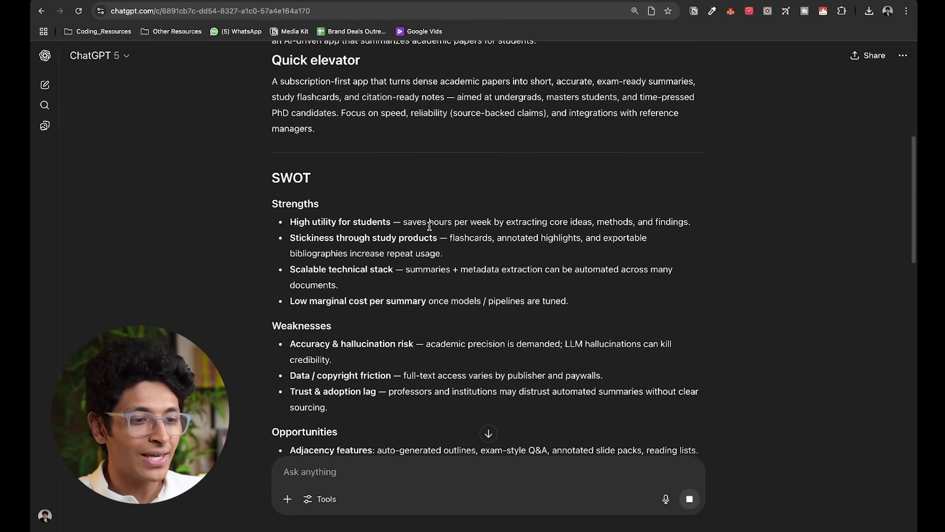
scroll(429, 226, down, 12)
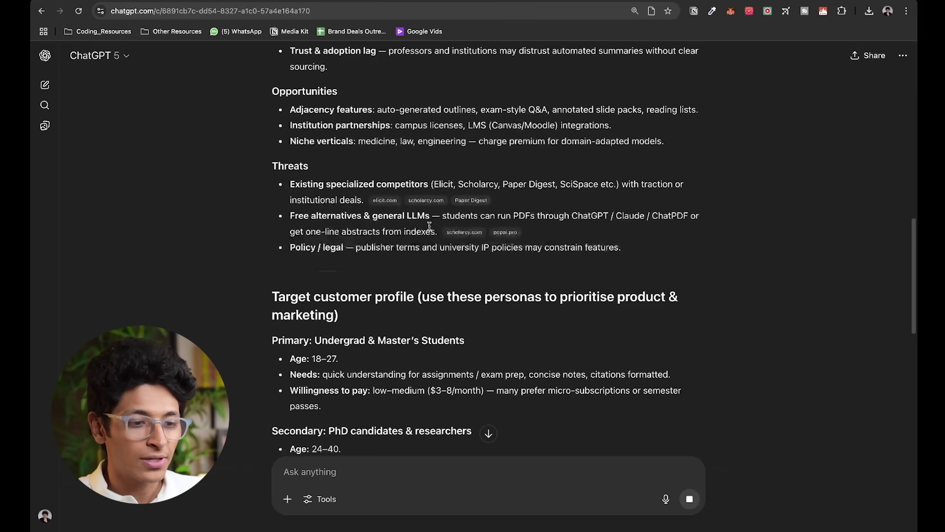
scroll(429, 229, down, 6)
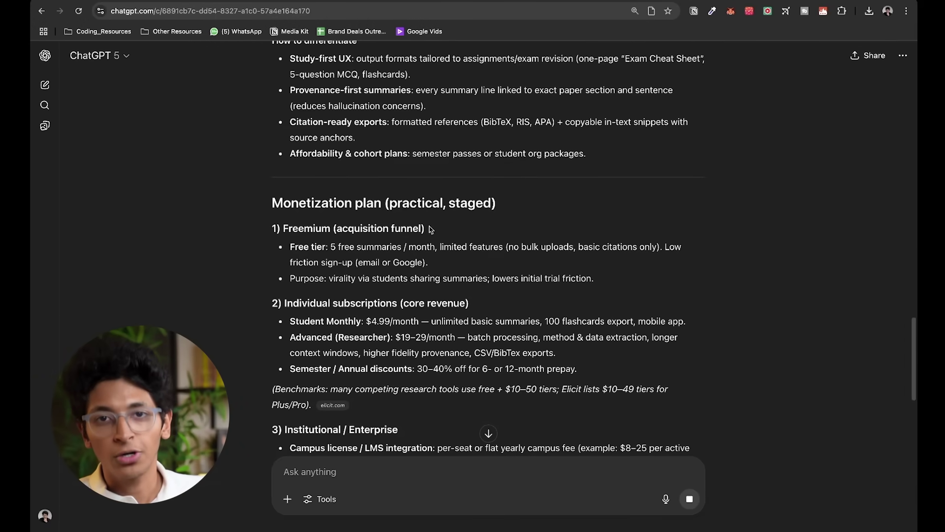
scroll(482, 228, down, 12)
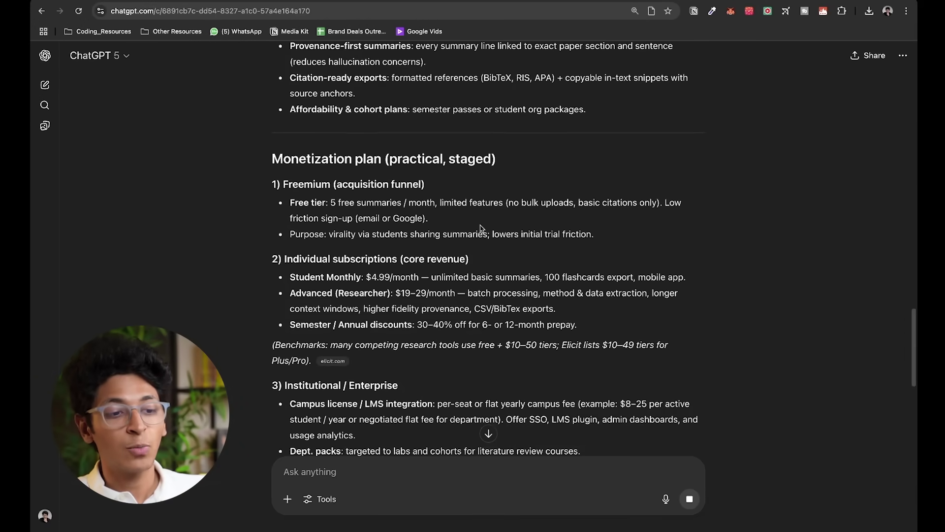
scroll(481, 227, down, 4)
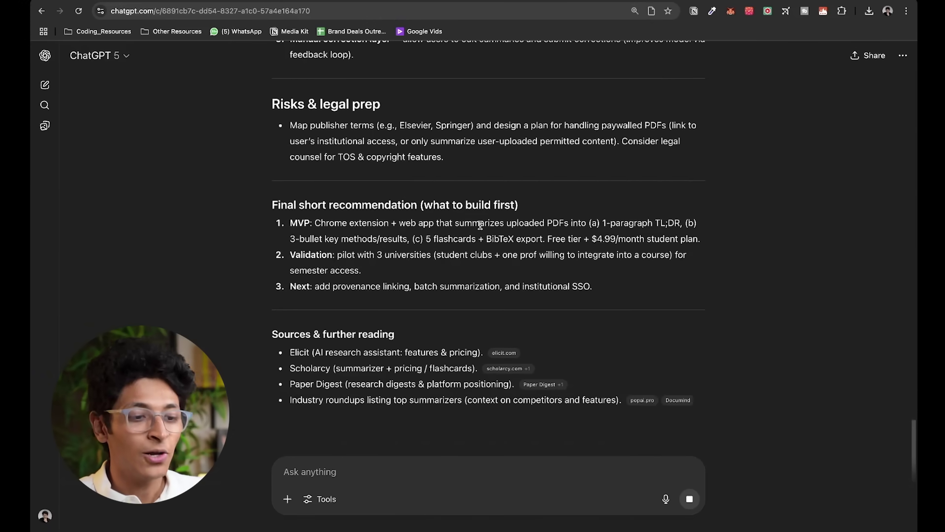
scroll(480, 225, up, 20)
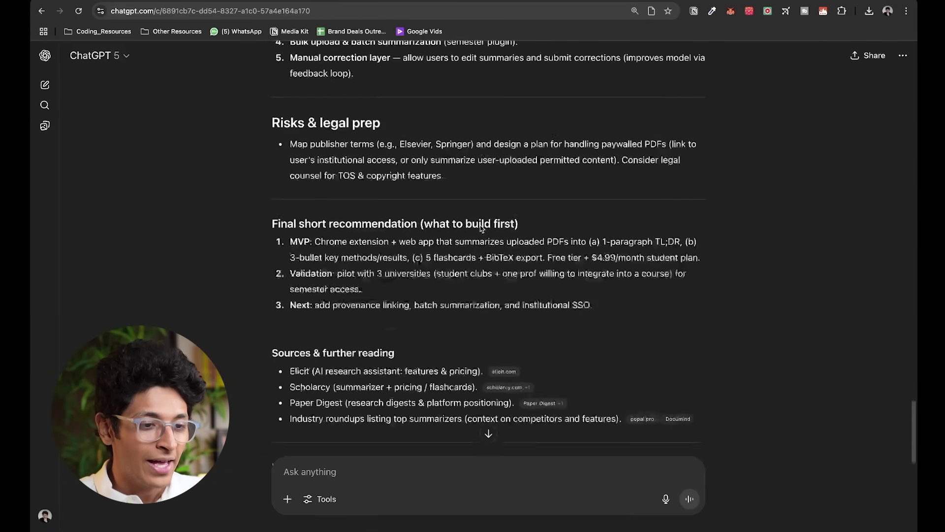
scroll(480, 225, up, 20)
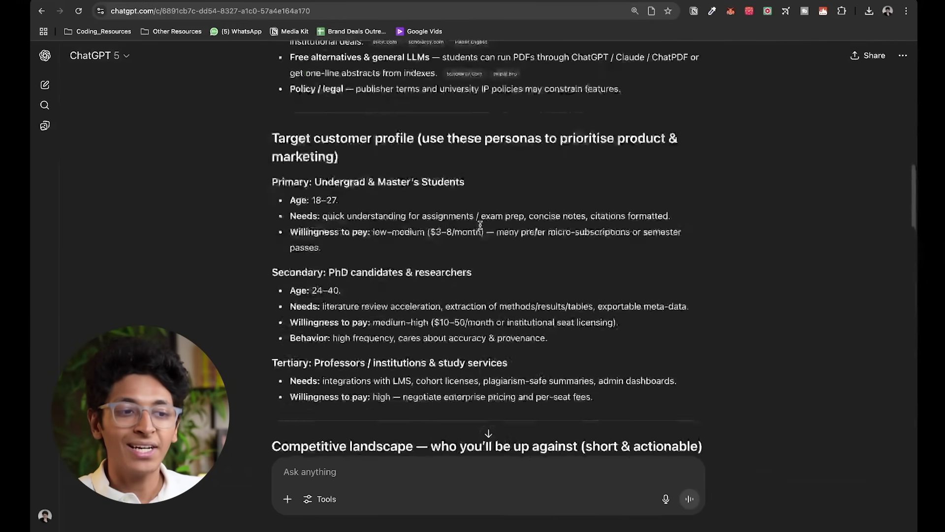
scroll(480, 225, down, 15)
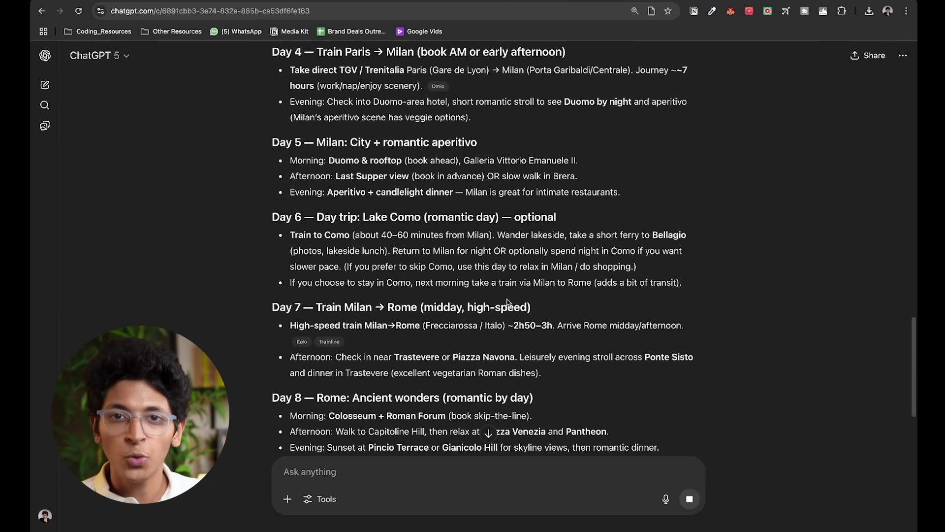
In a new chat, request a Python script emailing a newsletter of trending AI GitHub repos
key(super+shift+o)
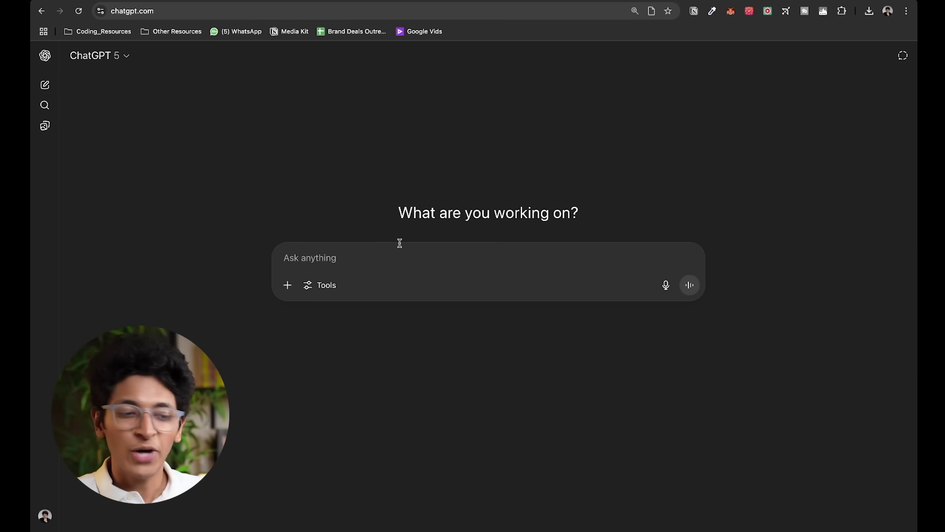
text(Write Python code that fetches today’s trending GitHub repositories in AI, summarizes each project in plain English, and emails me the list formatted as a newsletter.)
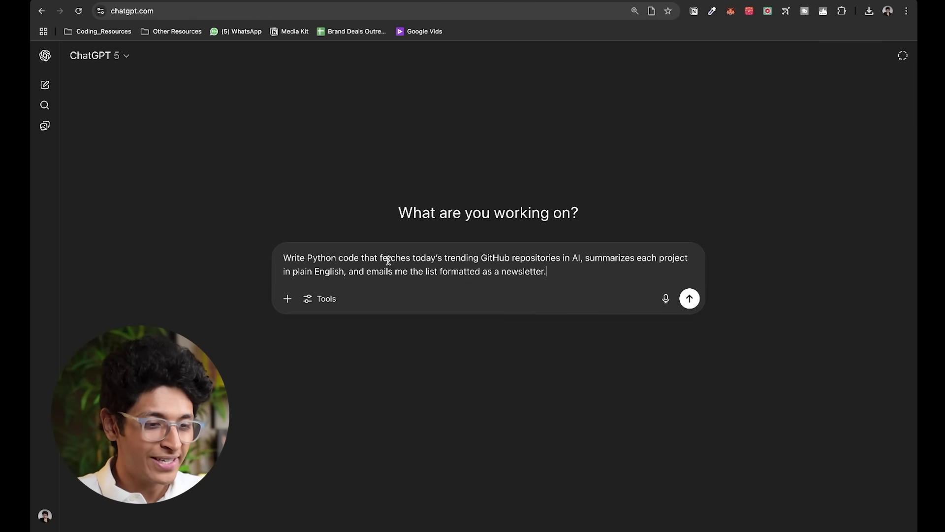
key(Return)
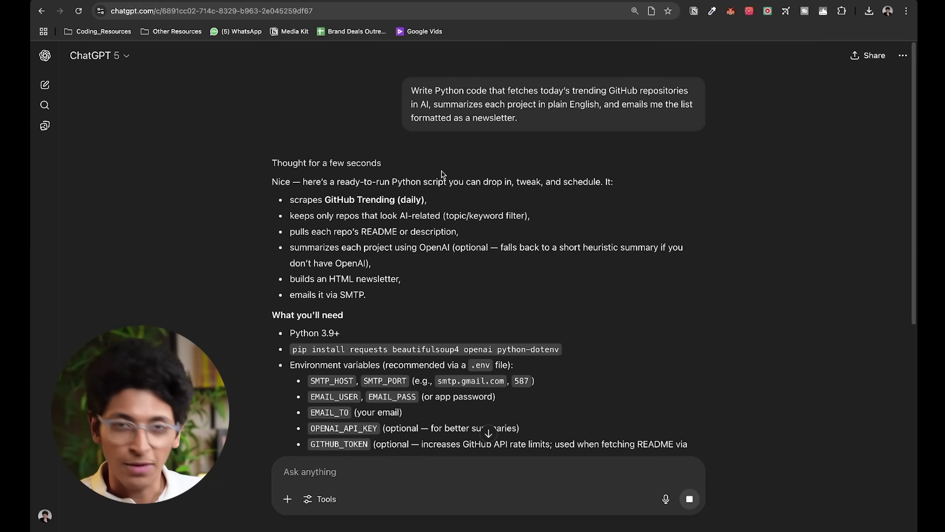
scroll(447, 197, down, 10)
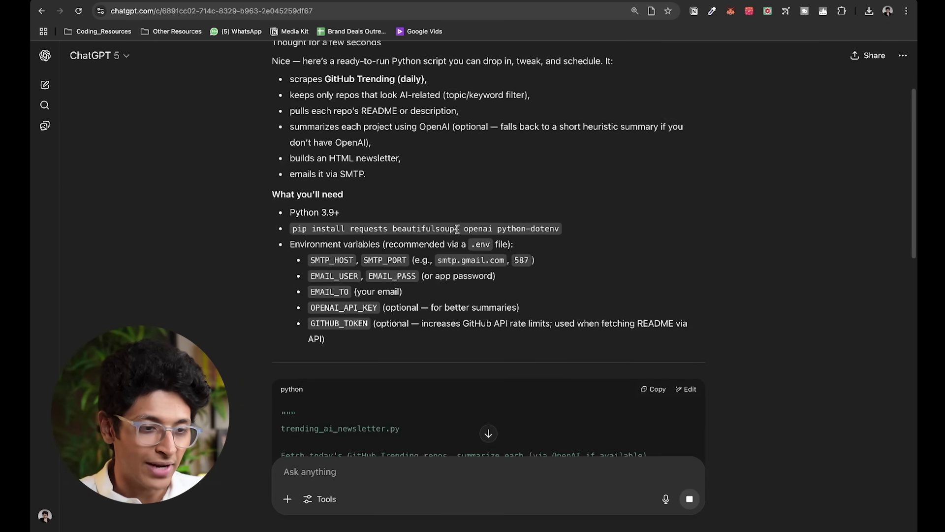
scroll(458, 229, down, 1)
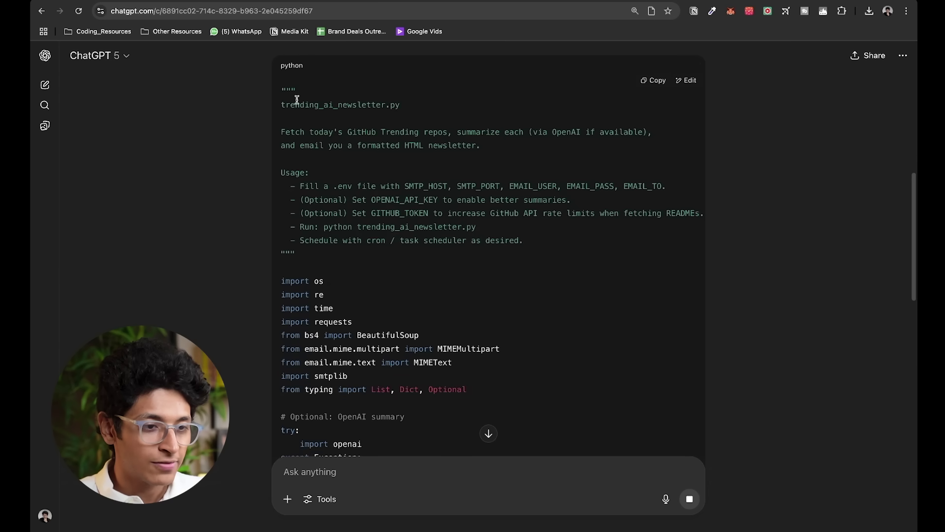
Read through the generated newsletter script, selecting part of its opening docstring
drag(283, 106, 522, 243)
scroll(443, 256, down, 10)
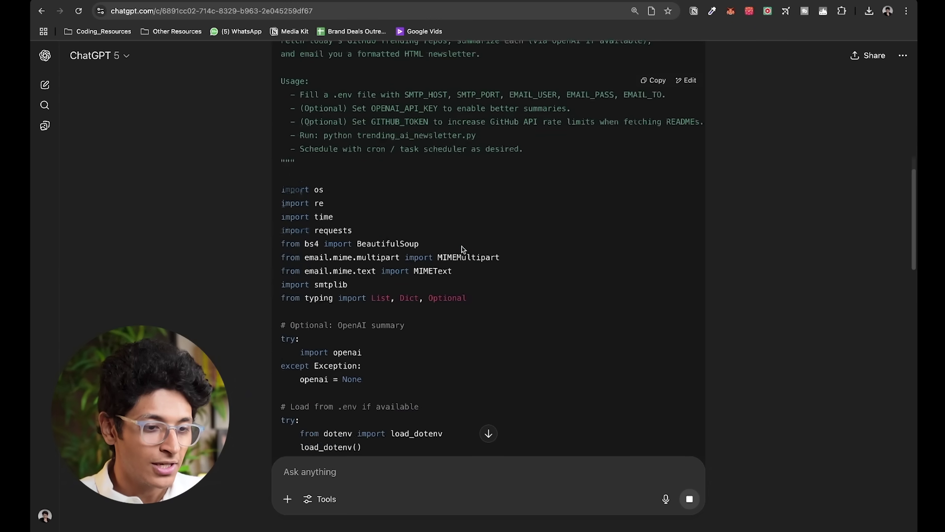
scroll(462, 248, down, 15)
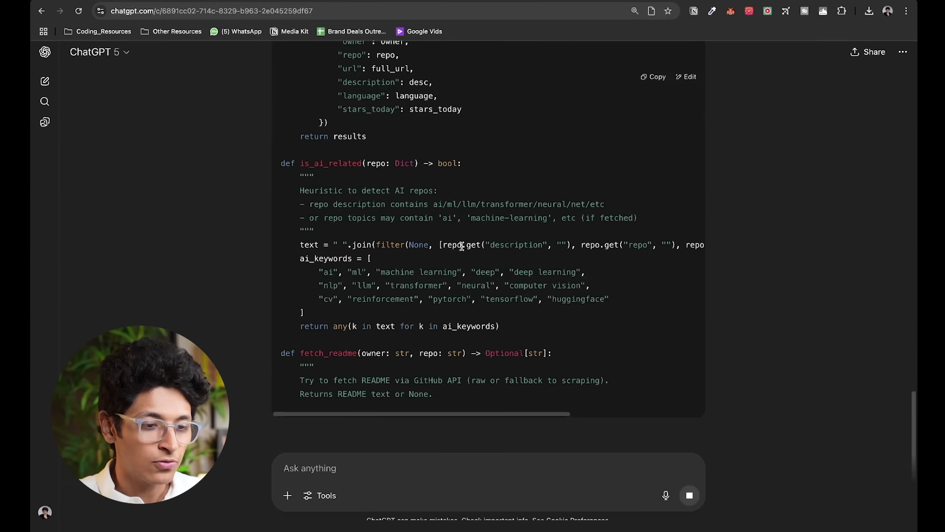
scroll(462, 247, down, 10)
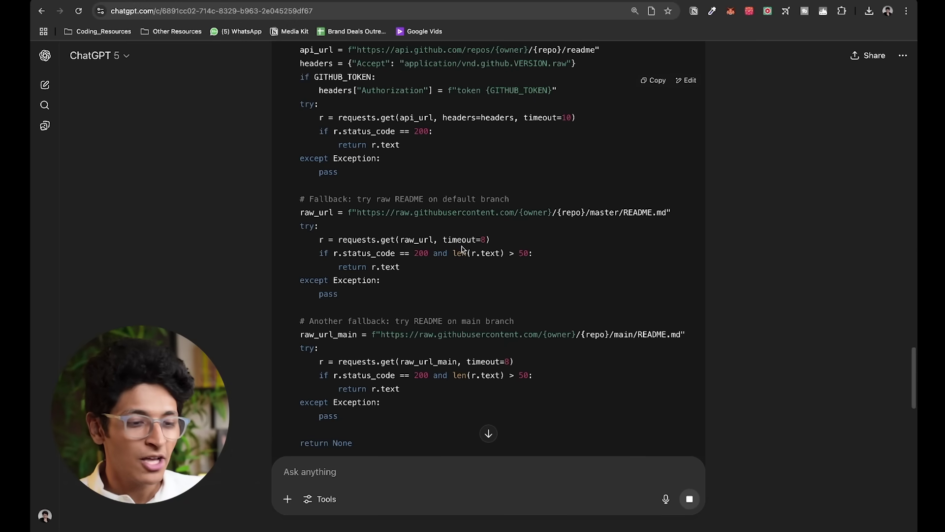
scroll(462, 248, down, 20)
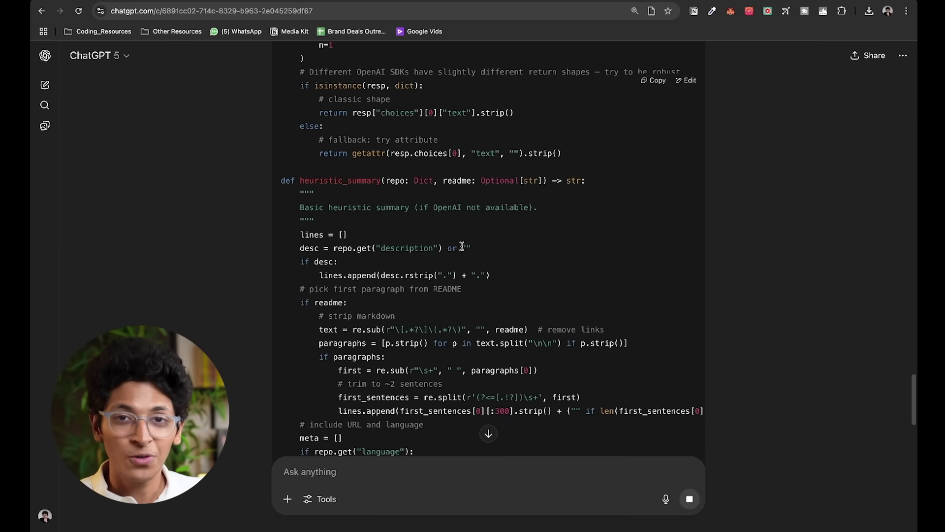
scroll(462, 247, down, 15)
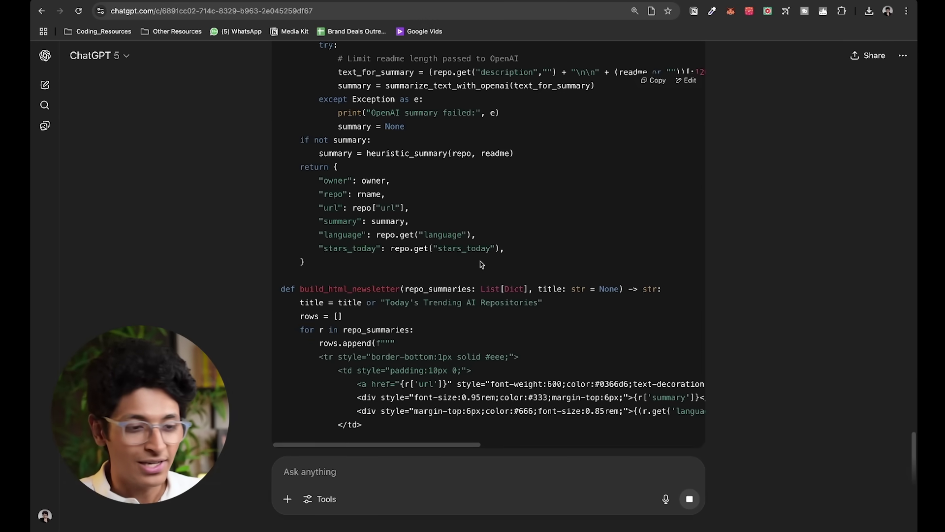
scroll(487, 274, down, 3)
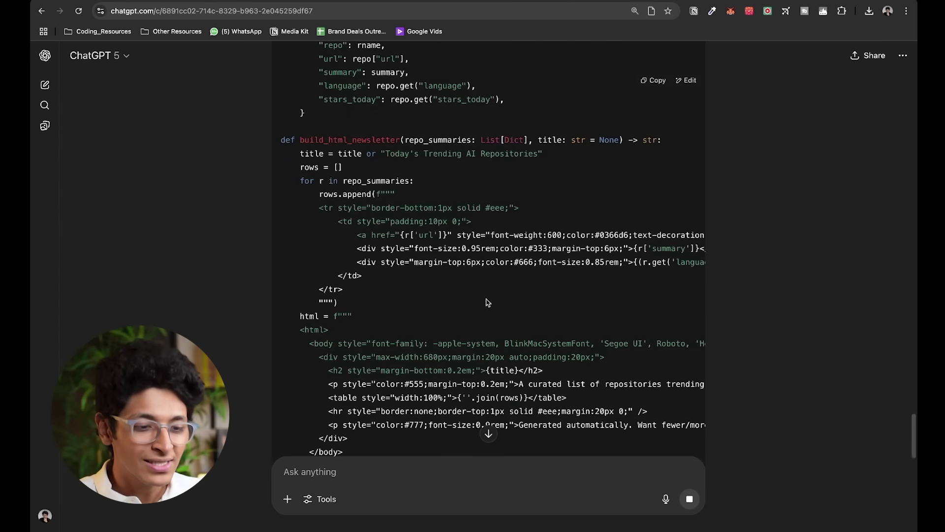
scroll(486, 301, down, 10)
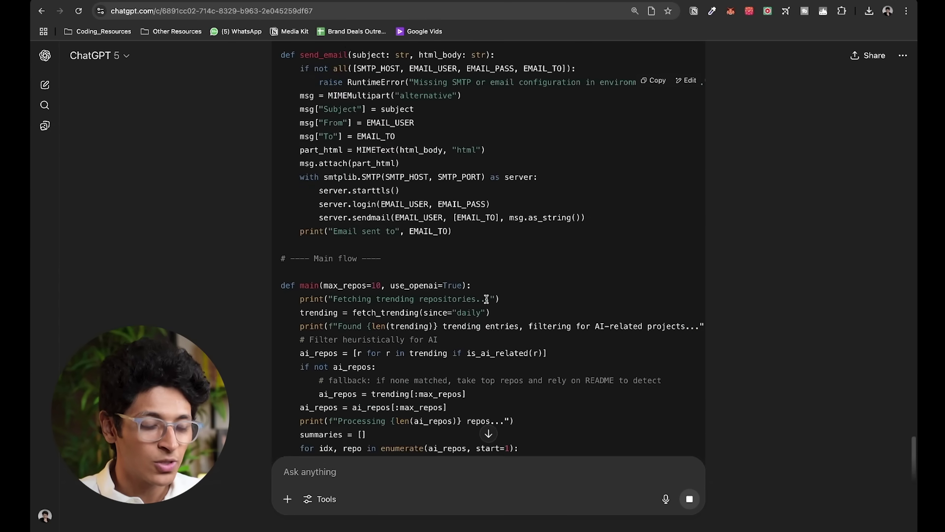
scroll(486, 299, up, 20)
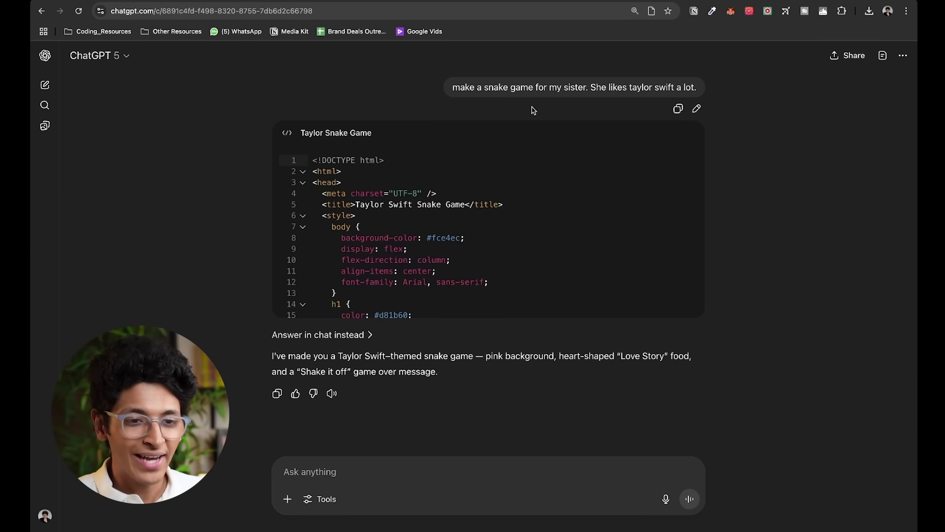
Open the Taylor Snake Game code in the canvas and launch its live preview
click(485, 166)
scroll(481, 277, down, 15)
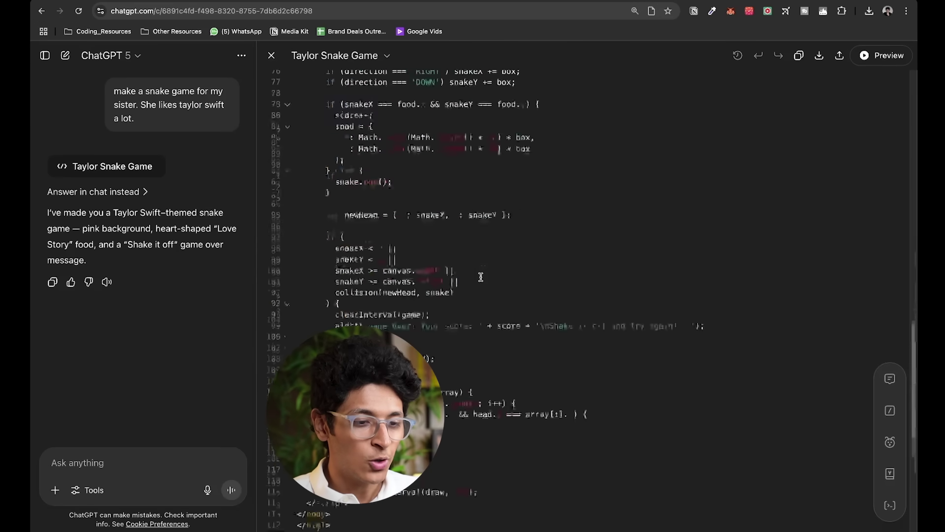
scroll(481, 277, up, 20)
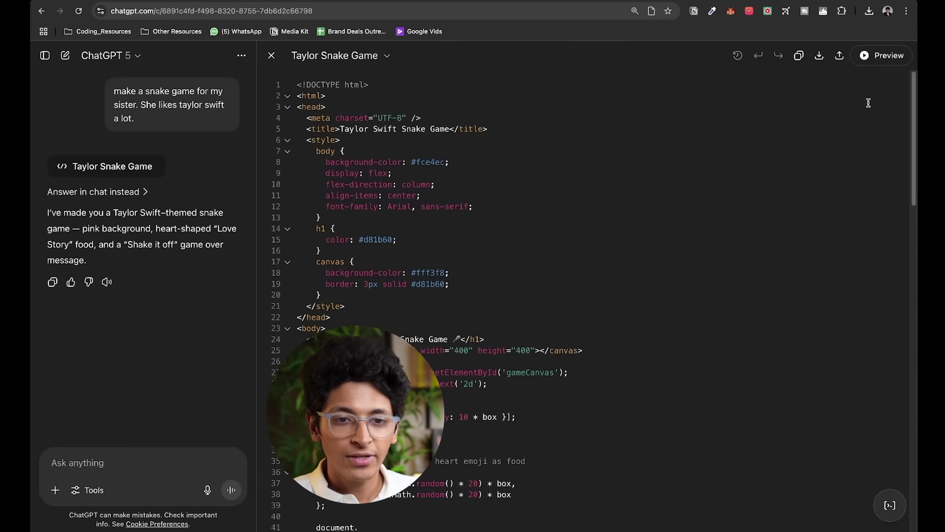
click(867, 58)
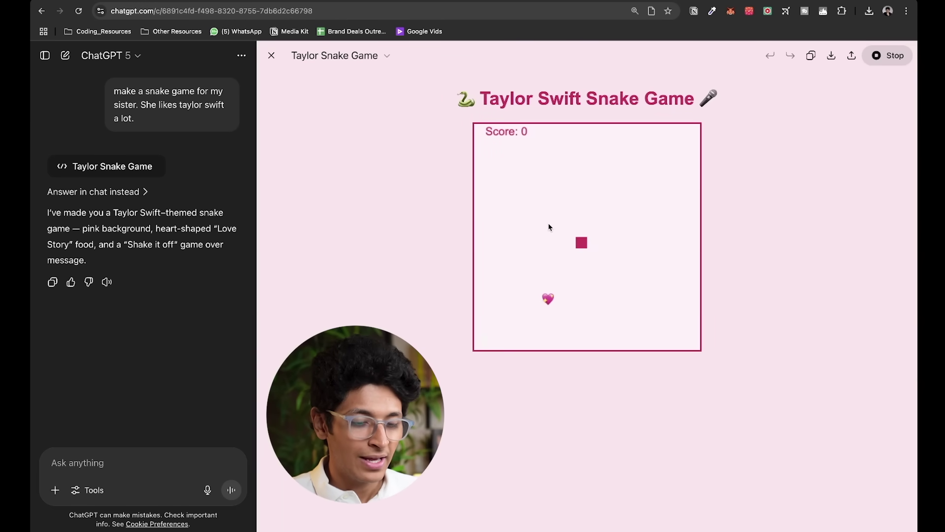
Steer the snake onto the heart food with the arrow keys until Score reaches 2
text(was)
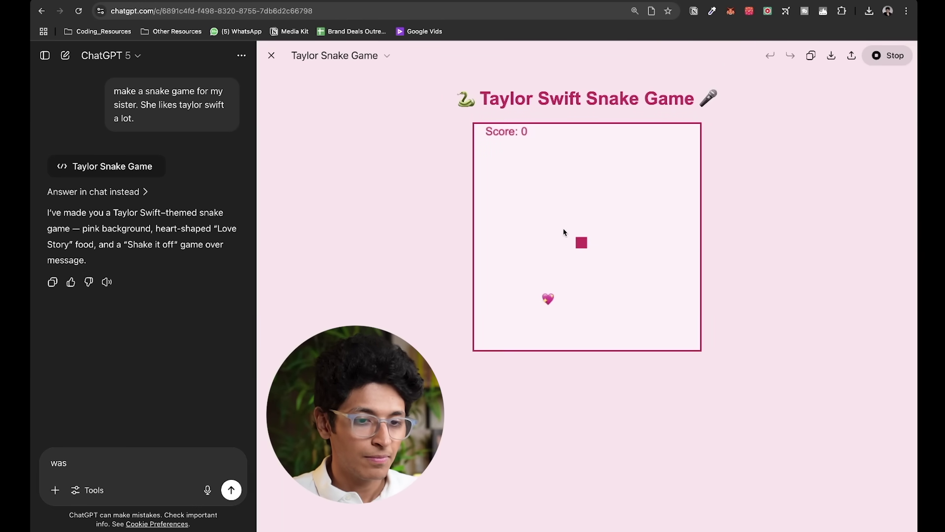
click(564, 232)
key(Up)
key(Left)
key(Up)
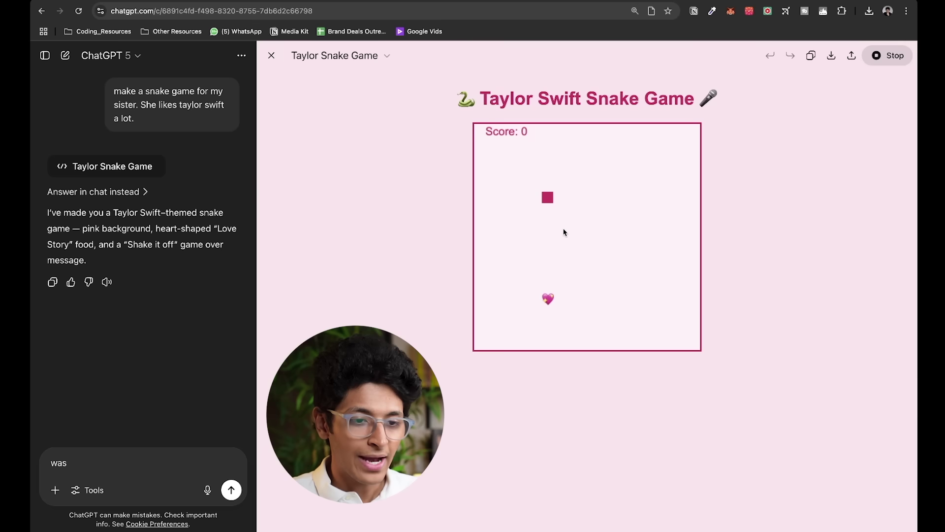
key(Right)
key(Down)
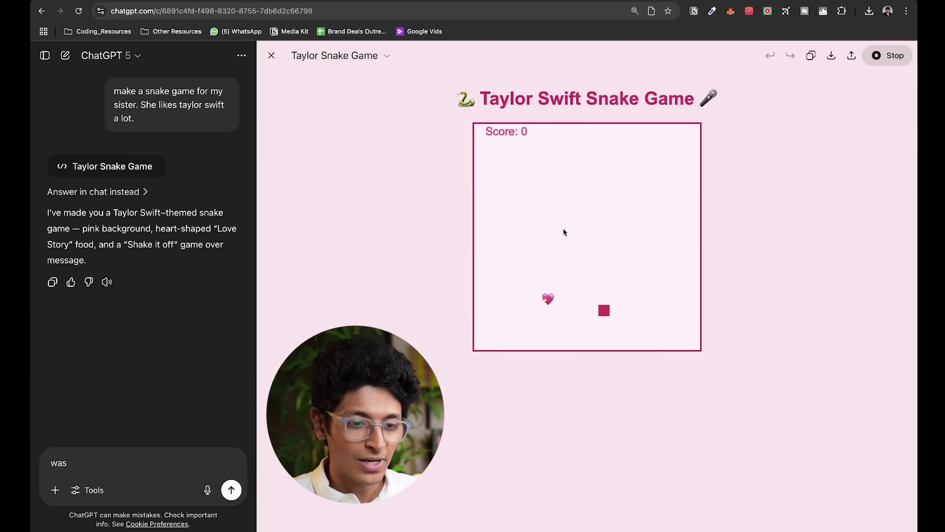
key(Left)
key(Up)
key(Right)
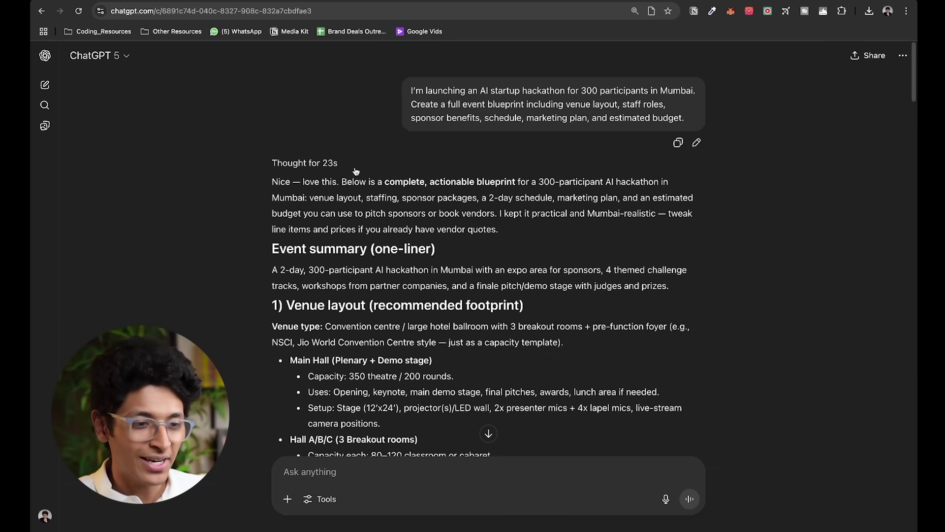
Expand the 'Thought for 23s' reasoning, read the hackathon blueprint to its templates, then start a new chat
click(317, 166)
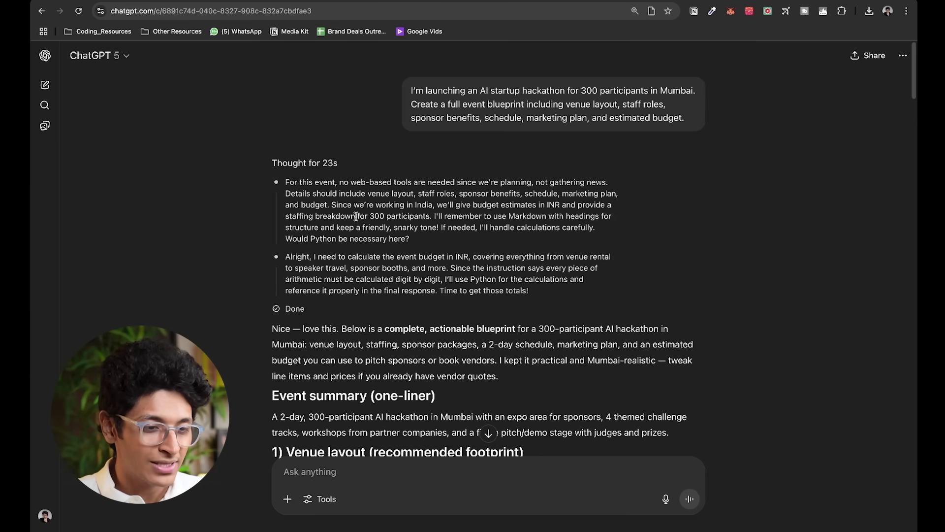
scroll(356, 216, down, 3)
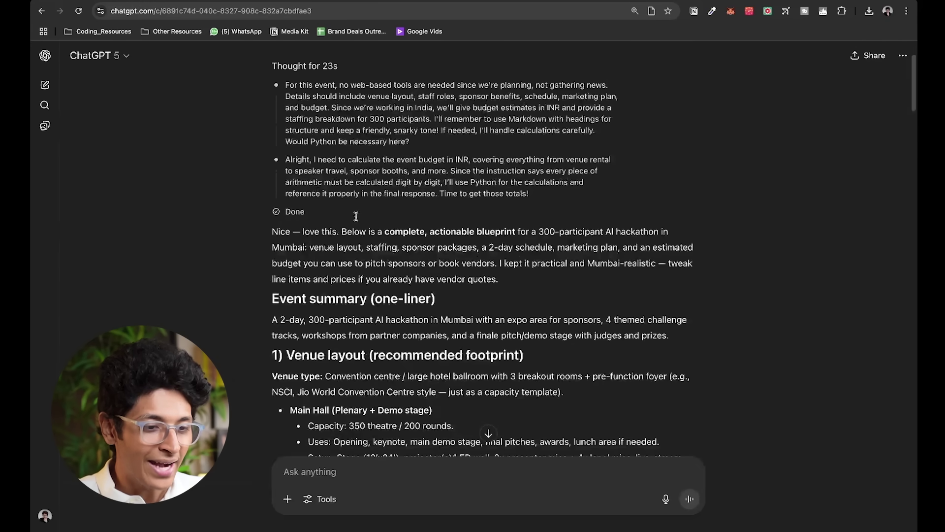
scroll(356, 215, down, 7)
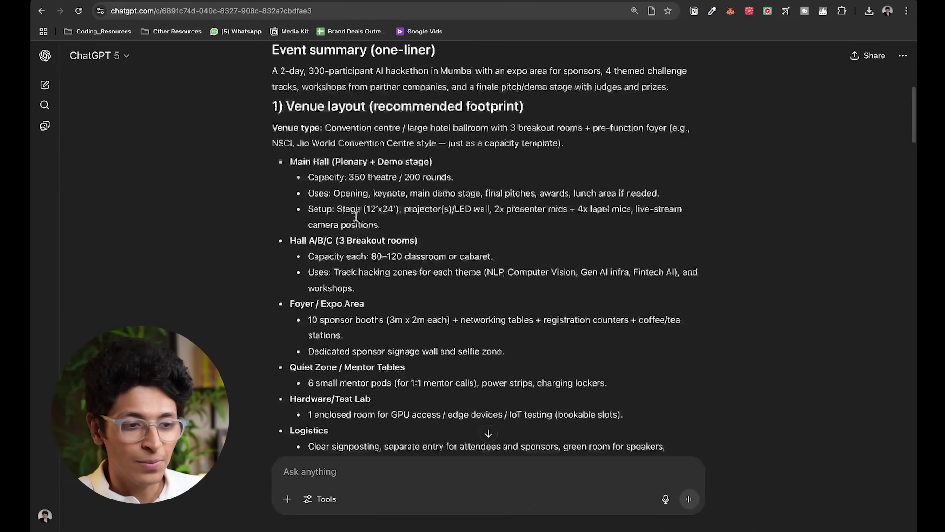
scroll(356, 216, down, 13)
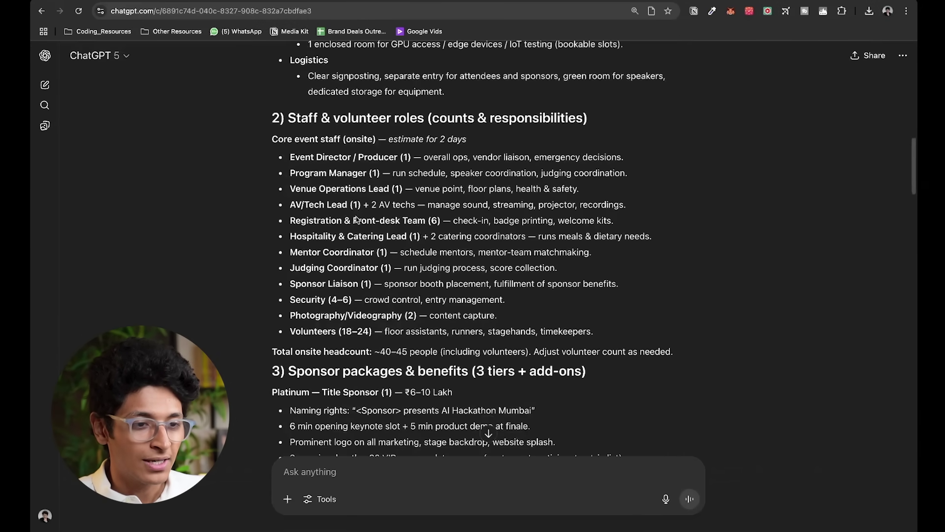
scroll(356, 216, down, 11)
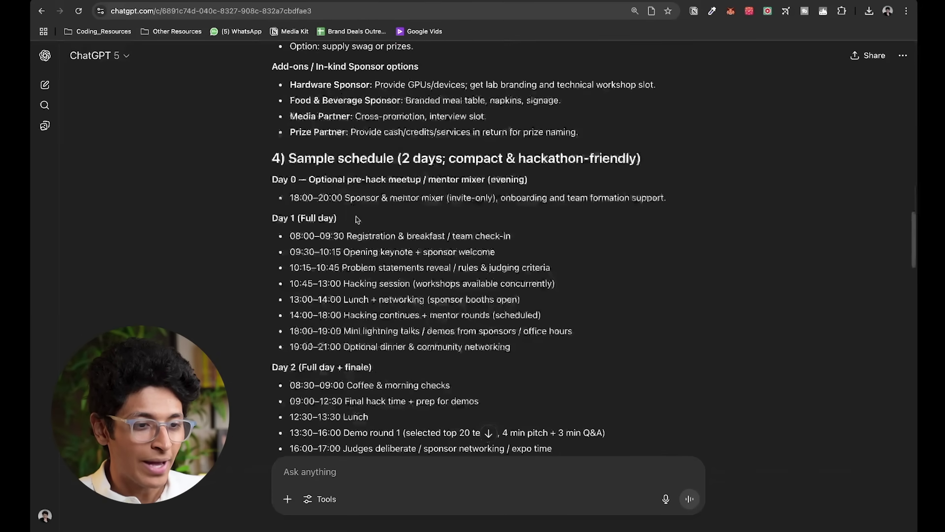
scroll(356, 215, down, 20)
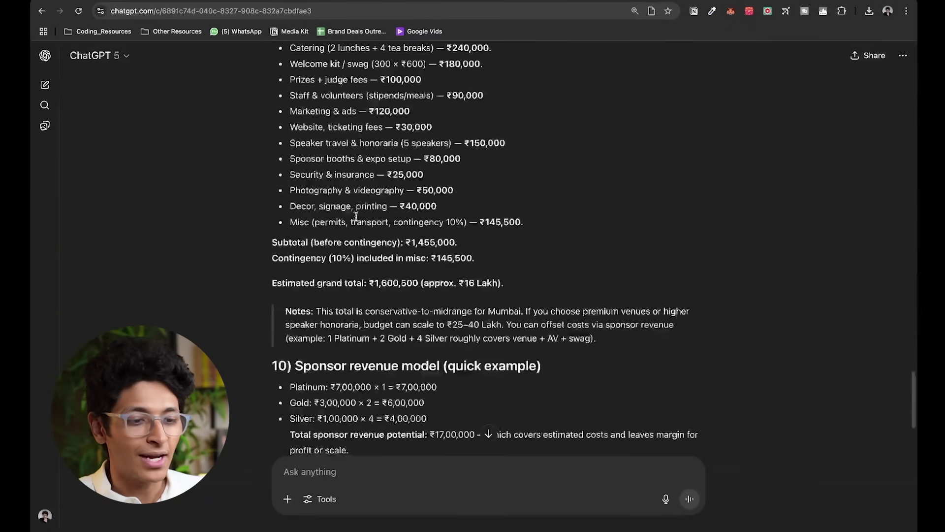
scroll(356, 215, down, 5)
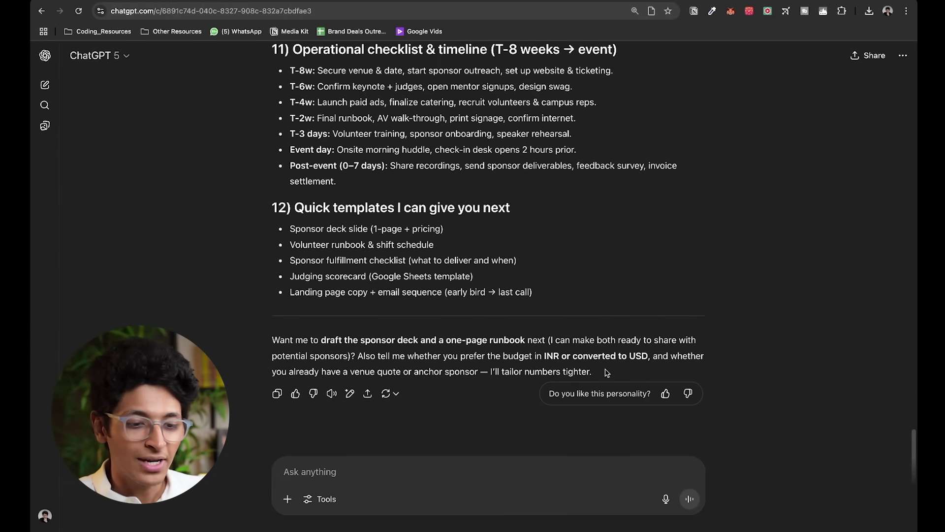
key(super+shift+o)
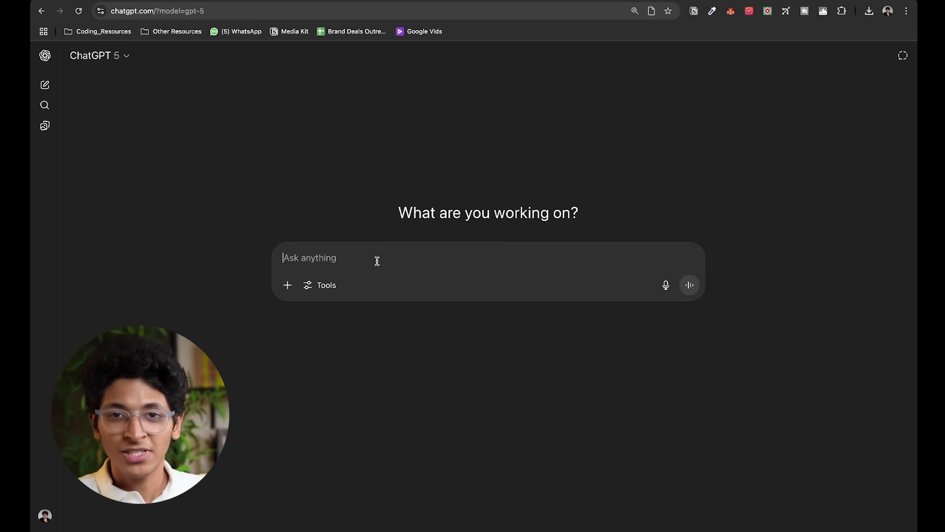
Request a Make.com automation logging Gmail invoices and alerting Slack, and read the workflow guide
text(Build a Make.com automation that takes new Gmail emails labeled ‘Invoices’, extracts the payment amount with AI, logs it in a Google Sheet, and sends me a Slack alert if it’s above $1,000.)
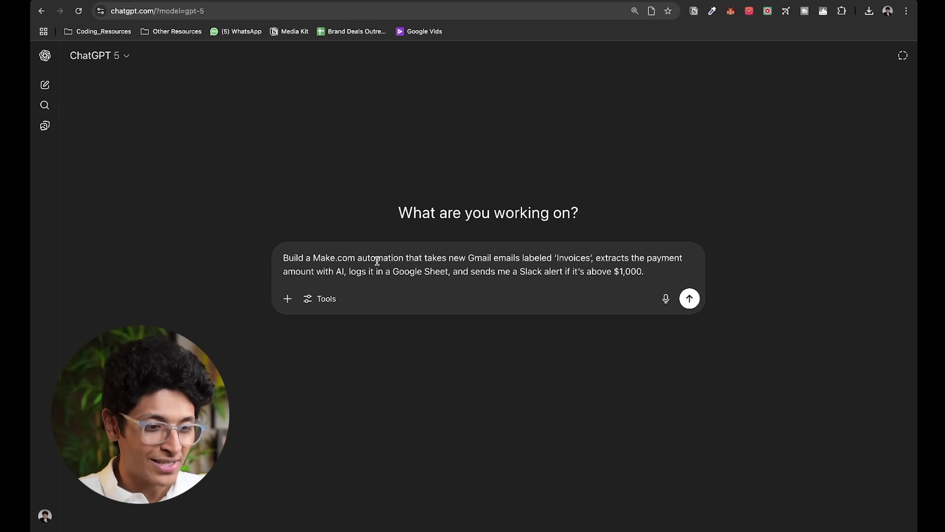
key(Return)
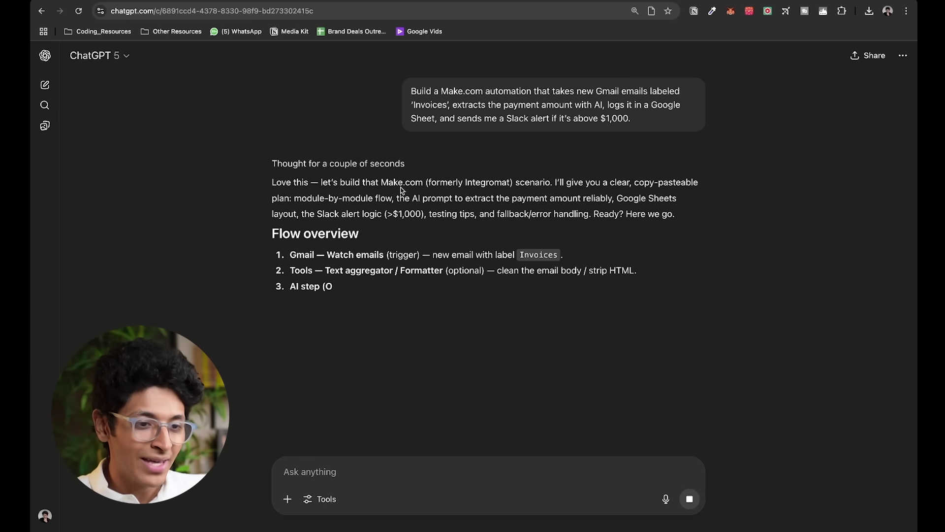
scroll(439, 277, down, 3)
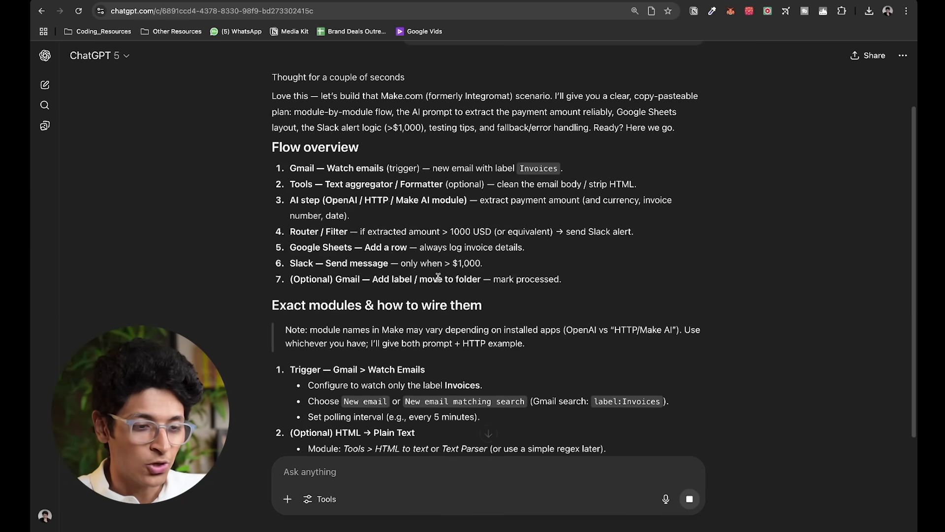
scroll(438, 277, down, 6)
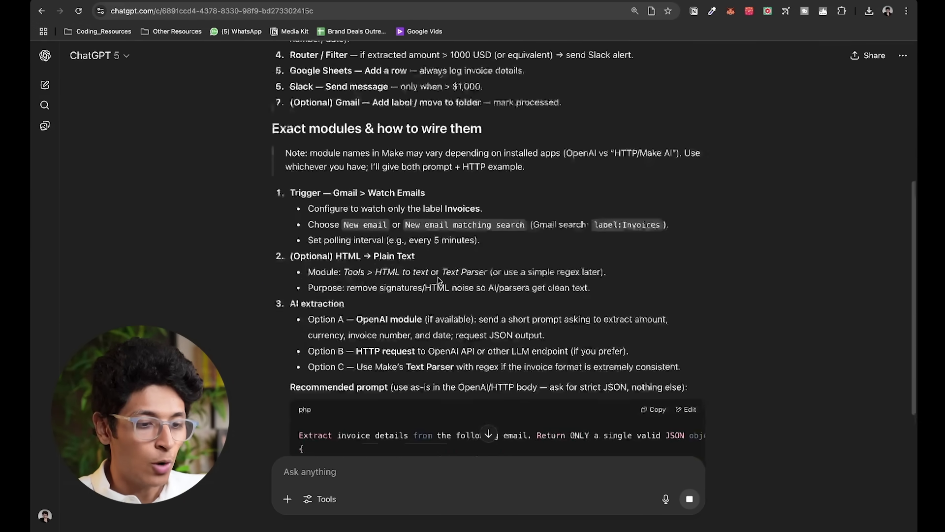
scroll(440, 281, down, 2)
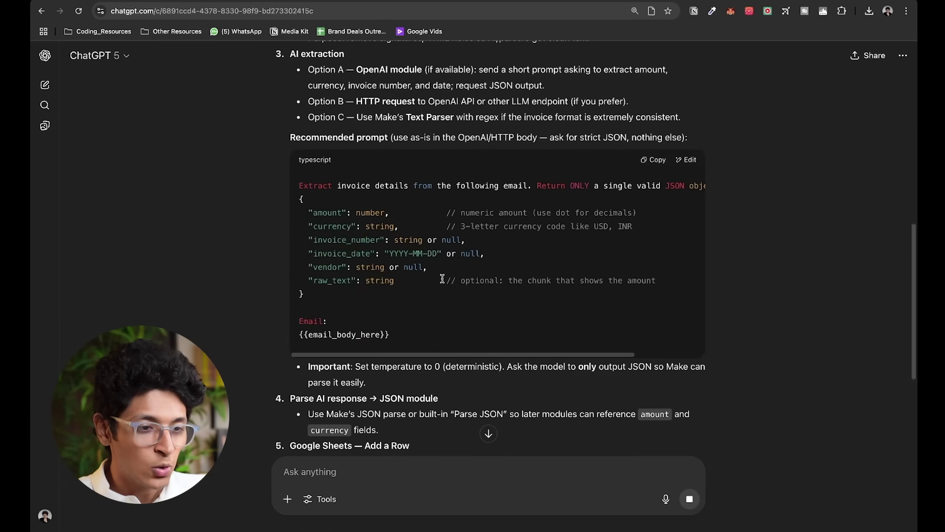
scroll(439, 286, down, 5)
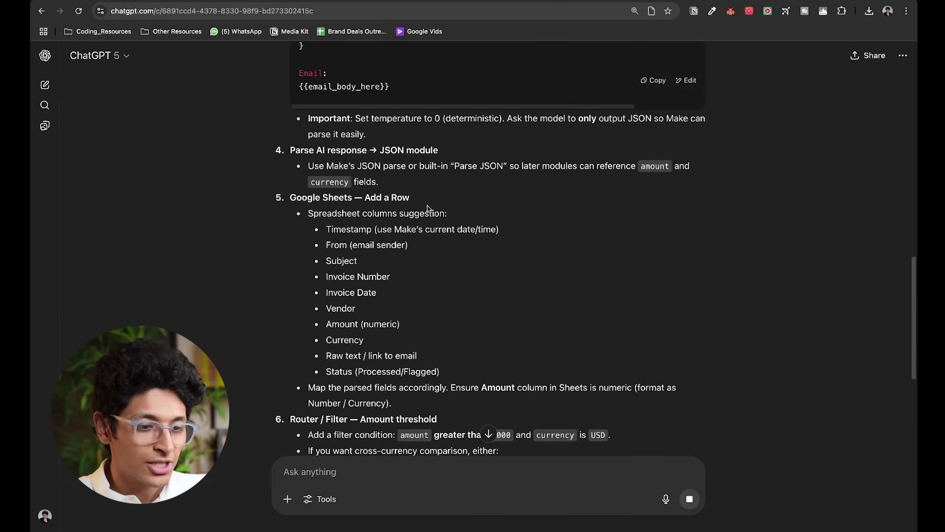
scroll(427, 207, down, 5)
scroll(416, 304, down, 9)
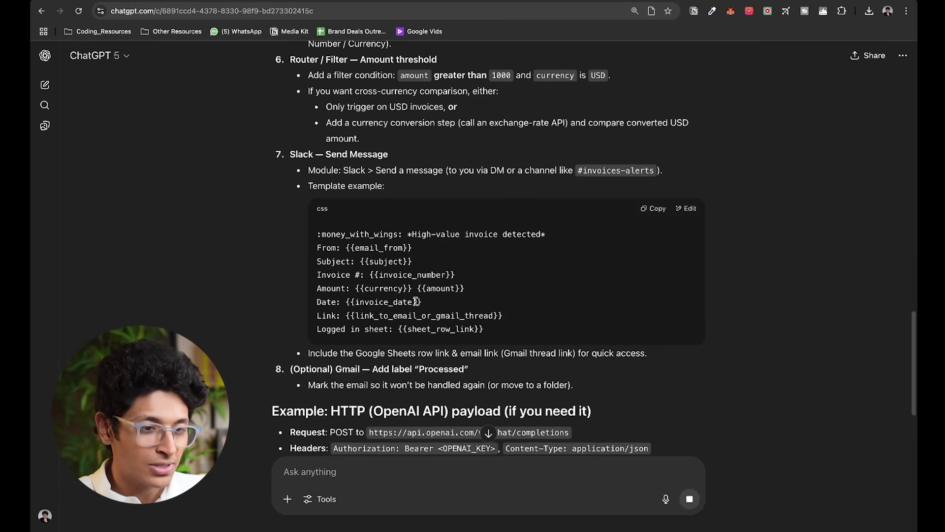
scroll(416, 301, down, 7)
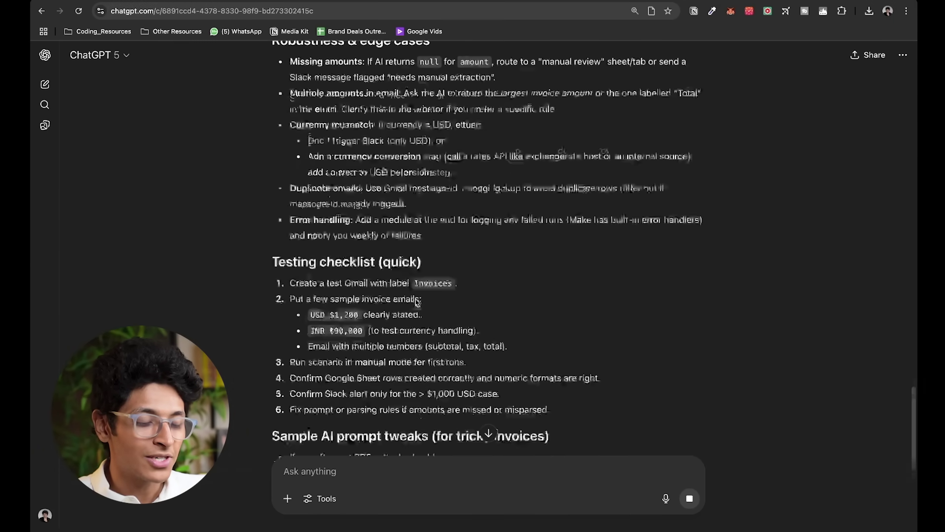
scroll(414, 302, down, 5)
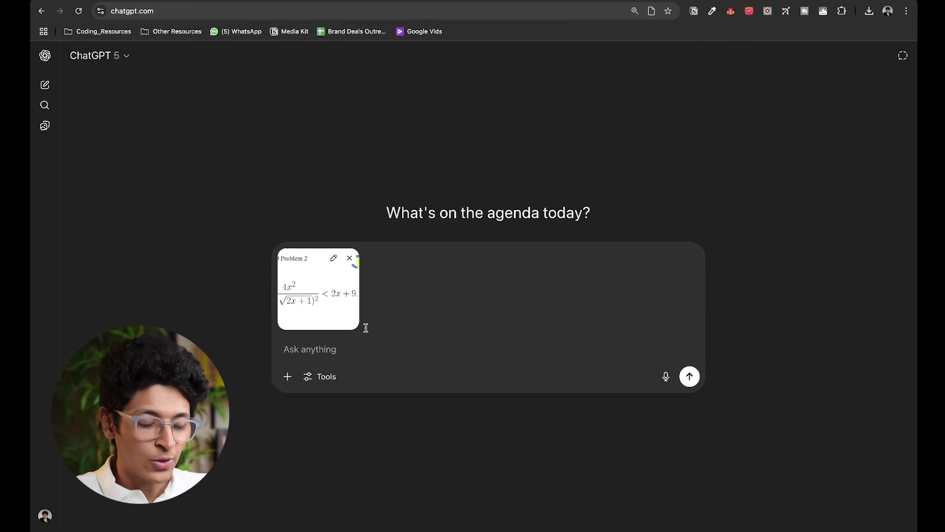
Send 'think about this' with the Problem 2 image and follow the step-by-step solution
text(think about this)
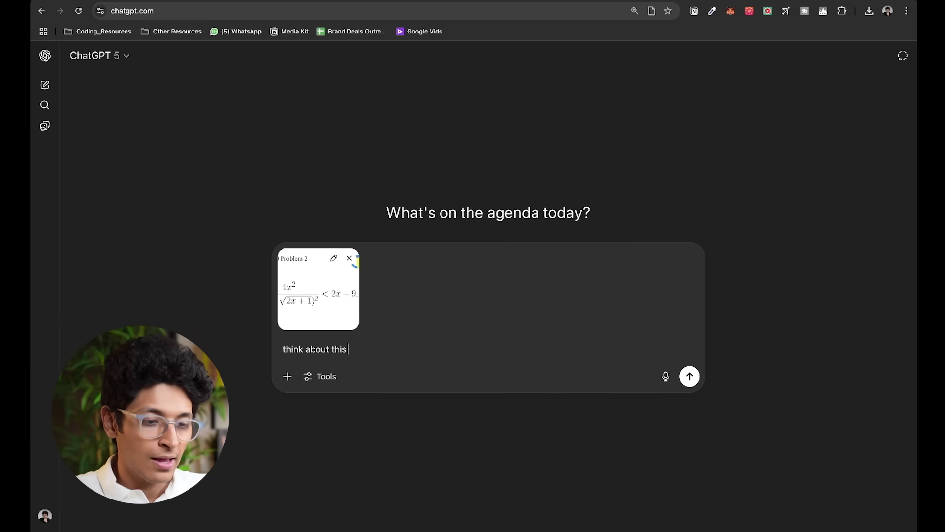
key(Return)
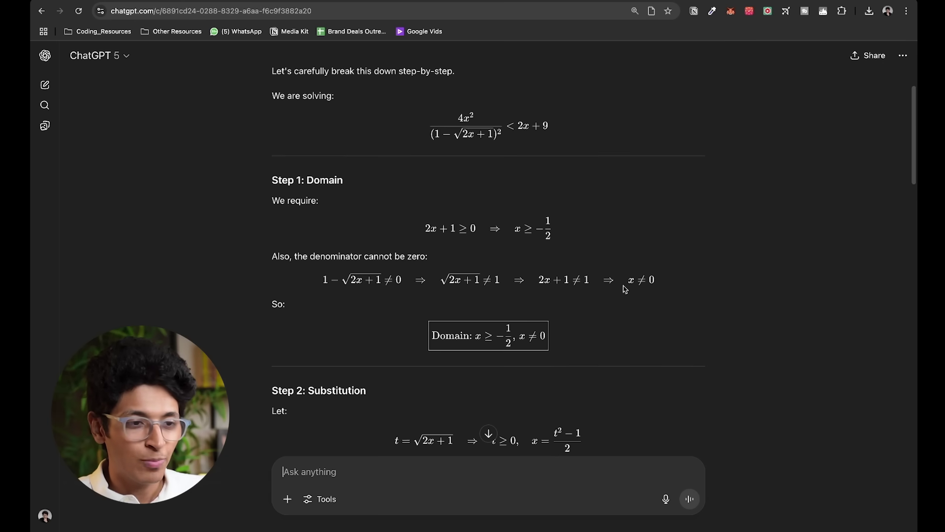
scroll(625, 289, down, 5)
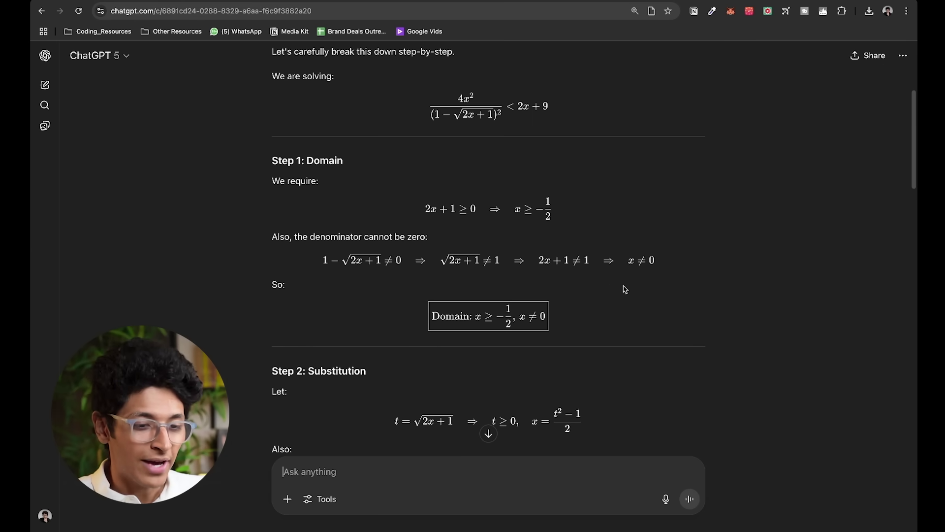
scroll(624, 289, down, 14)
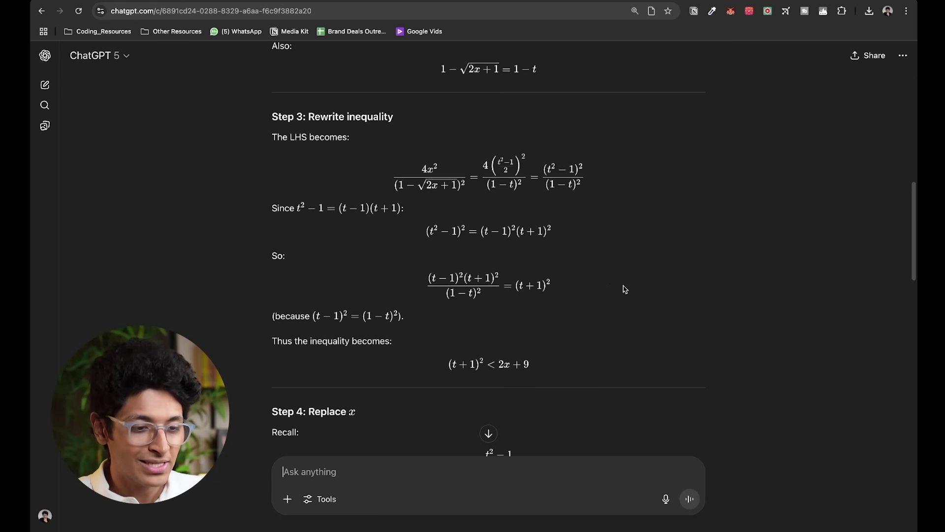
scroll(624, 289, down, 10)
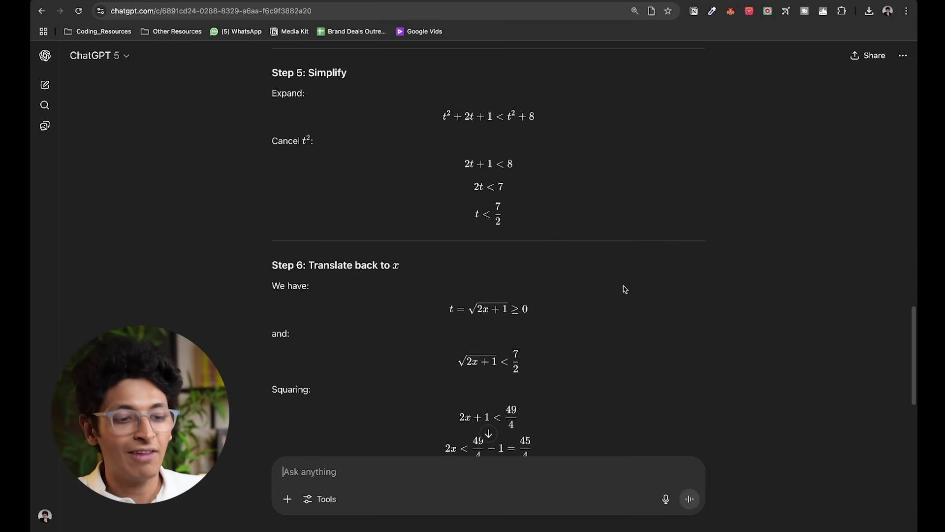